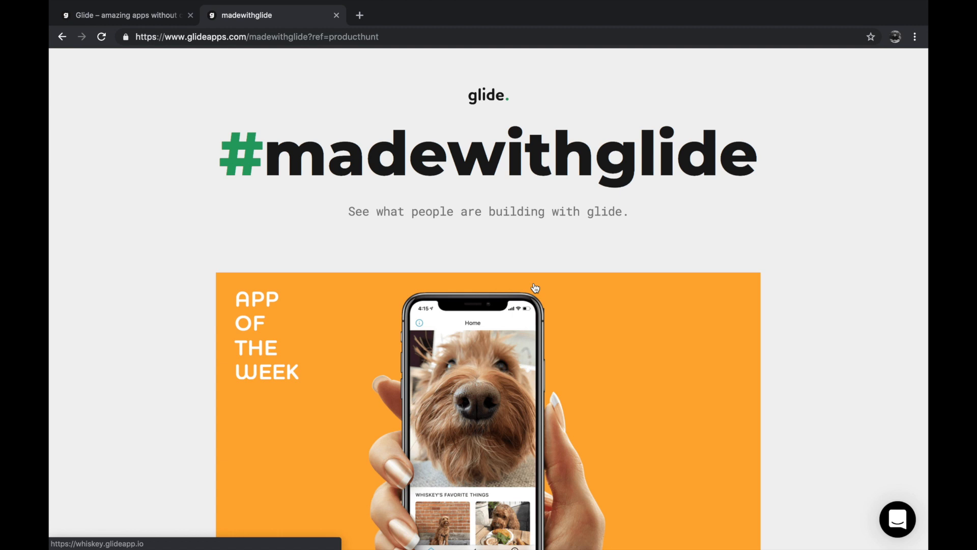
- Look through the #madewithglide showcase, from the App of the Week to the example apps under Get inspired by others
{"action": "scroll", "coordinate": [534, 288], "scroll_direction": "down", "scroll_amount": 15}
{"action": "scroll", "coordinate": [535, 288], "scroll_direction": "up", "scroll_amount": 5}
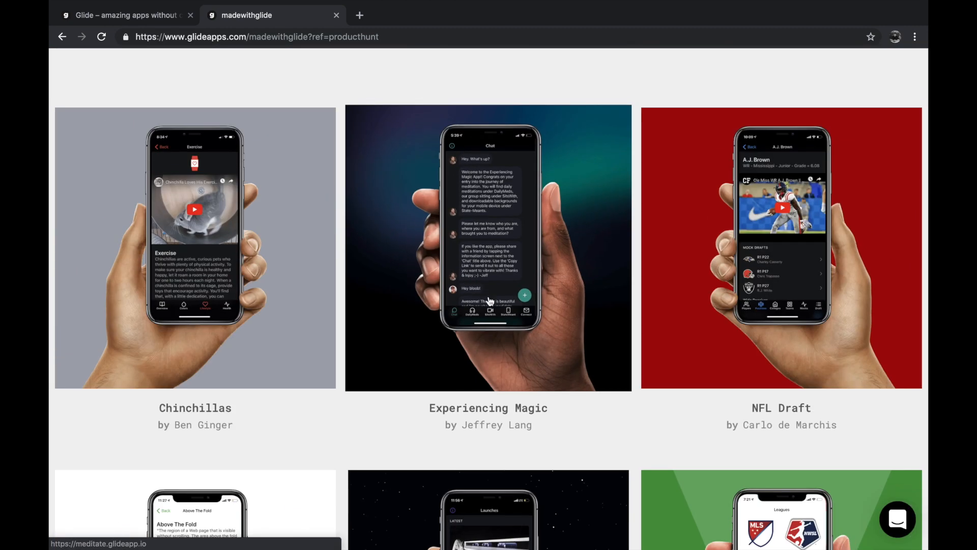
{"action": "scroll", "coordinate": [338, 168], "scroll_direction": "up", "scroll_amount": 10}
{"action": "scroll", "coordinate": [338, 168], "scroll_direction": "down", "scroll_amount": 8}
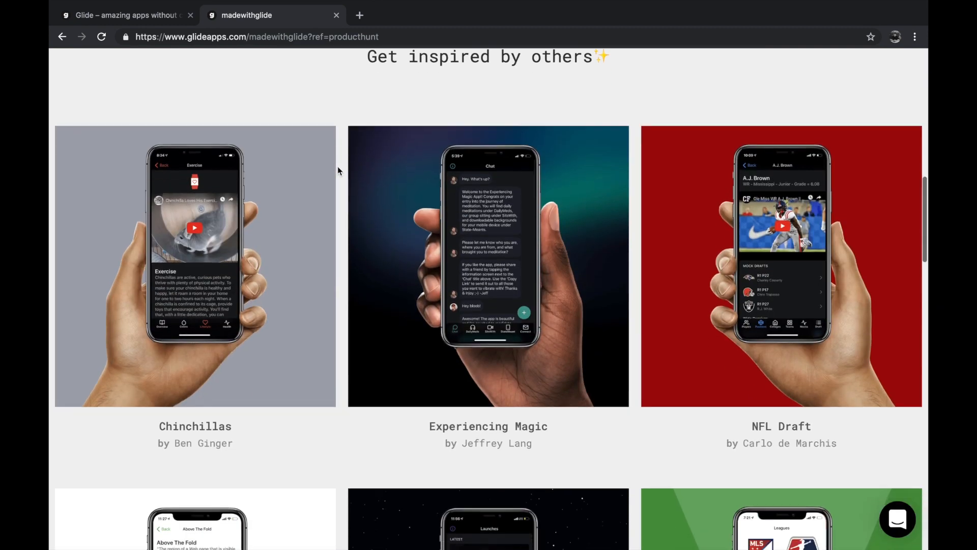
{"action": "left_click", "coordinate": [315, 36]}
{"action": "scroll", "coordinate": [306, 115], "scroll_direction": "up", "scroll_amount": 3}
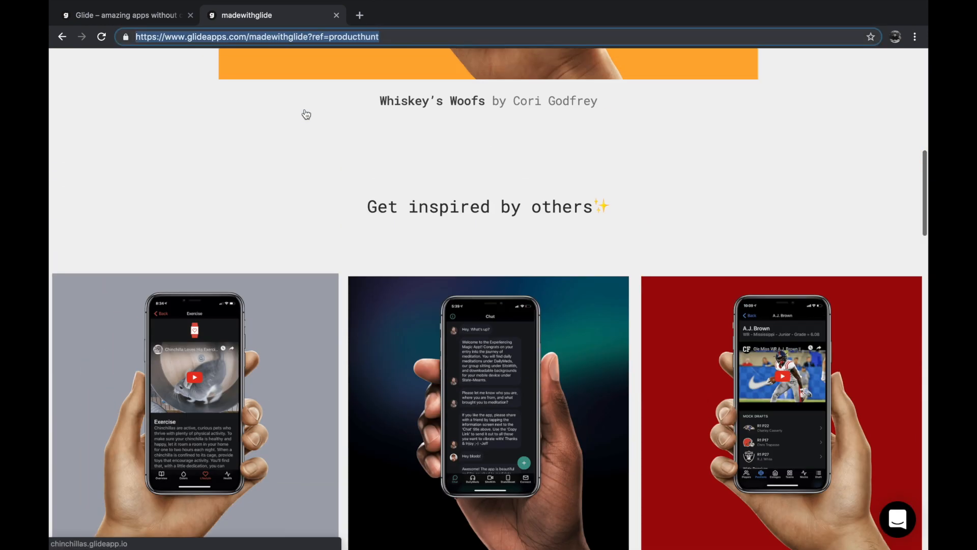
{"action": "scroll", "coordinate": [306, 114], "scroll_direction": "up", "scroll_amount": 10}
{"action": "scroll", "coordinate": [432, 144], "scroll_direction": "down", "scroll_amount": 1}
{"action": "scroll", "coordinate": [432, 144], "scroll_direction": "up", "scroll_amount": 1}
{"action": "scroll", "coordinate": [430, 143], "scroll_direction": "down", "scroll_amount": 5}
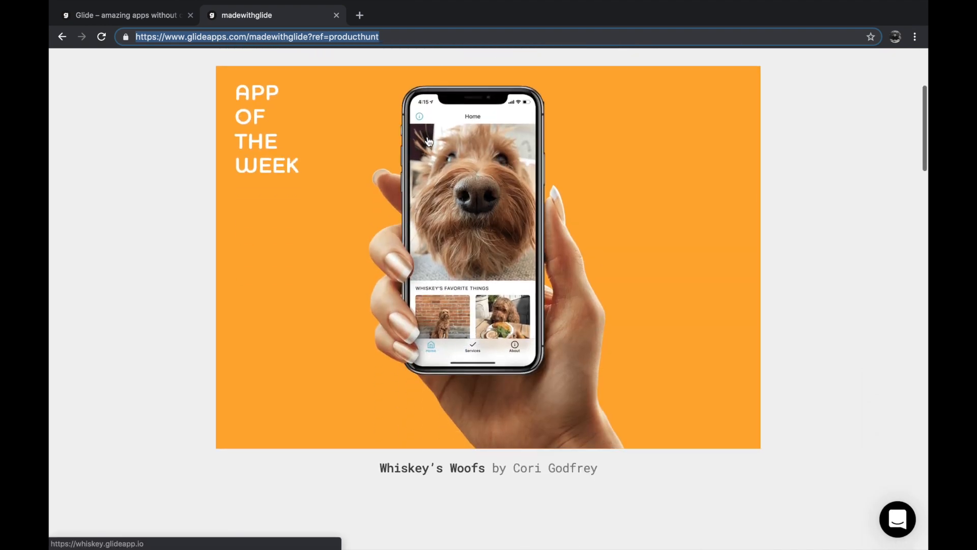
{"action": "scroll", "coordinate": [429, 141], "scroll_direction": "down", "scroll_amount": 20}
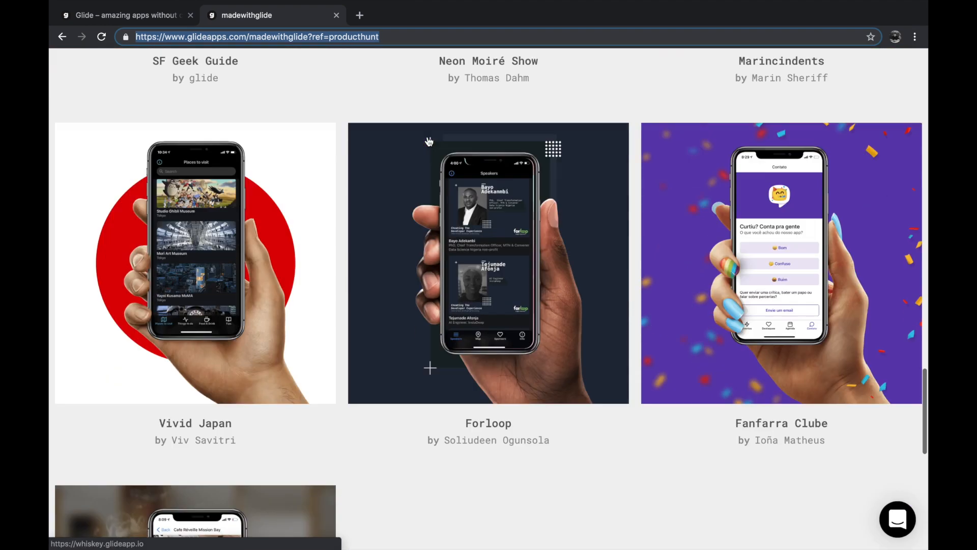
{"action": "scroll", "coordinate": [430, 142], "scroll_direction": "down", "scroll_amount": 6}
{"action": "scroll", "coordinate": [429, 142], "scroll_direction": "up", "scroll_amount": 20}
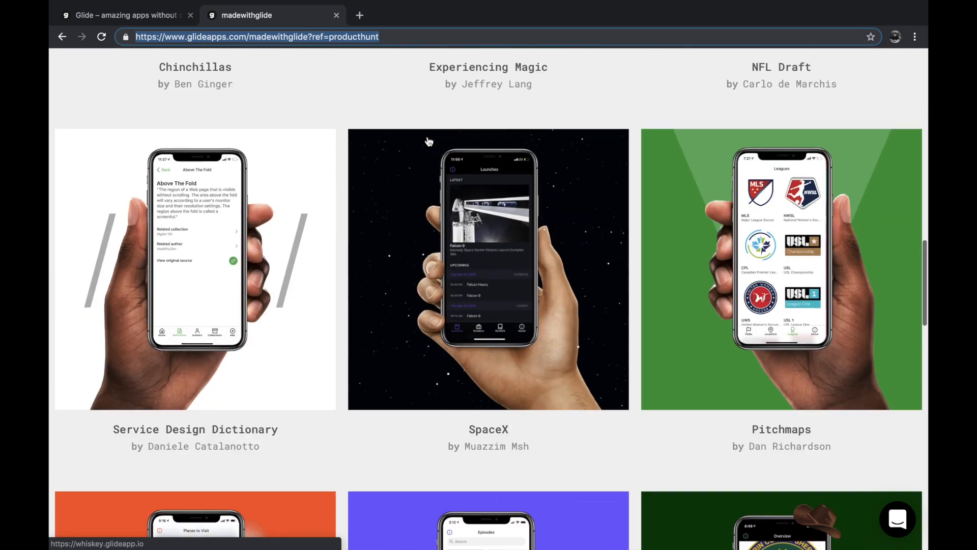
{"action": "scroll", "coordinate": [429, 141], "scroll_direction": "up", "scroll_amount": 8}
{"action": "scroll", "coordinate": [427, 137], "scroll_direction": "down", "scroll_amount": 6}
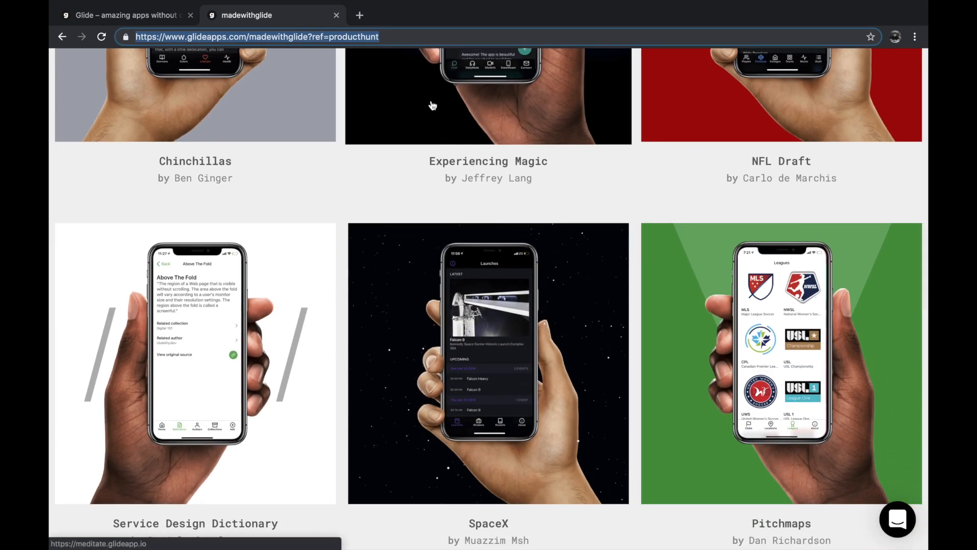
{"action": "scroll", "coordinate": [432, 105], "scroll_direction": "up", "scroll_amount": 8}
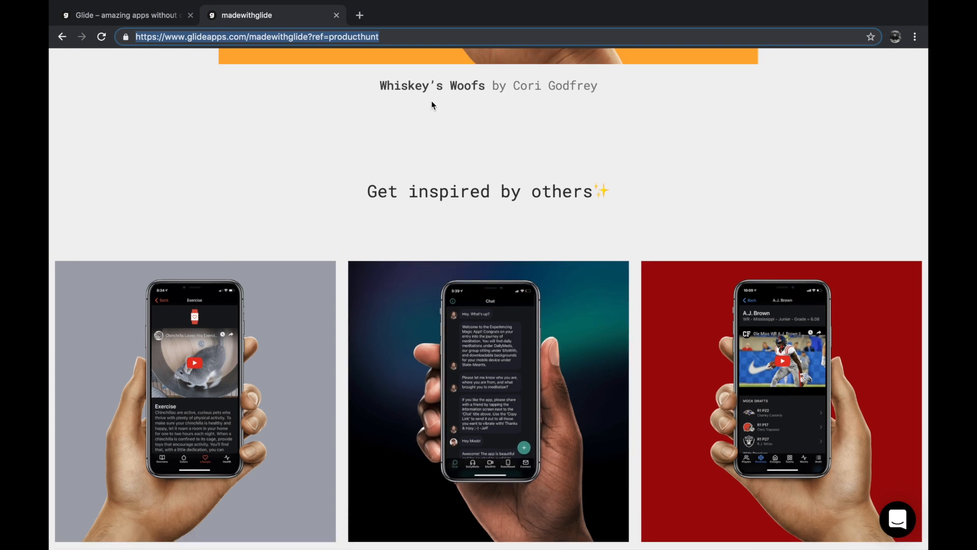
{"action": "scroll", "coordinate": [432, 105], "scroll_direction": "down", "scroll_amount": 6}
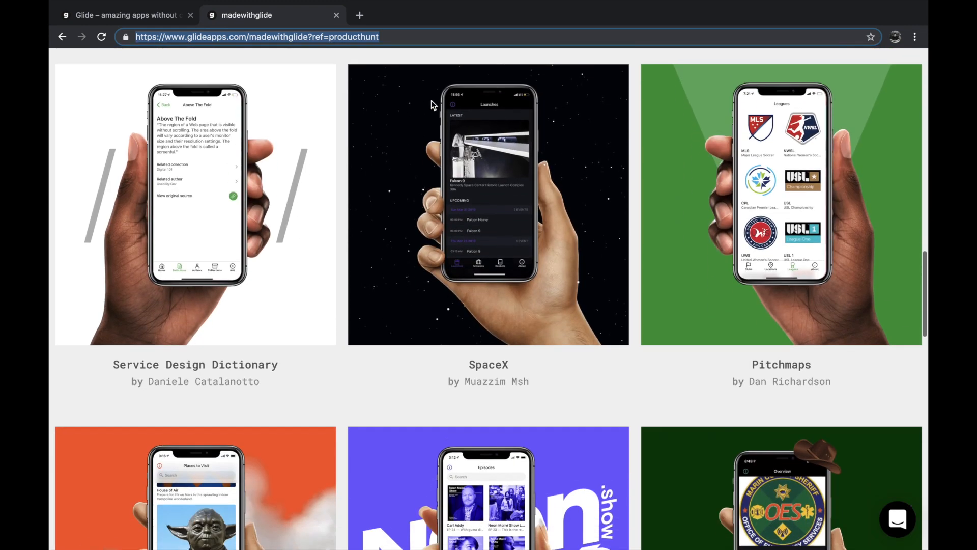
{"action": "scroll", "coordinate": [432, 105], "scroll_direction": "down", "scroll_amount": 10}
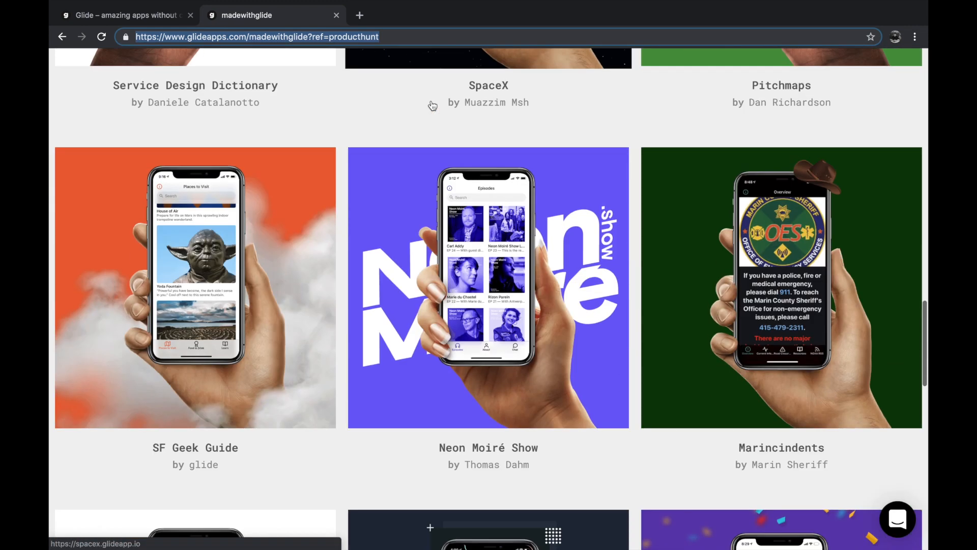
{"action": "scroll", "coordinate": [432, 105], "scroll_direction": "down", "scroll_amount": 3}
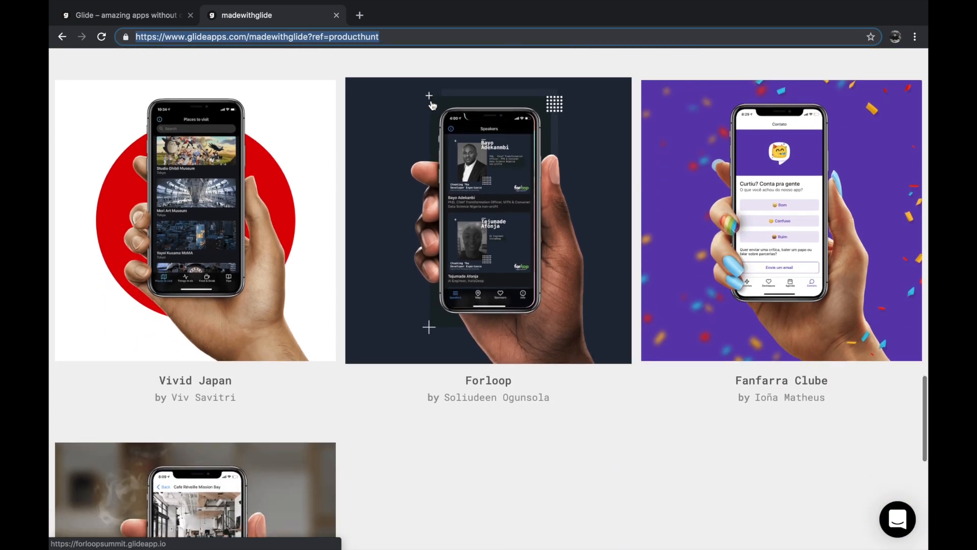
{"action": "scroll", "coordinate": [431, 105], "scroll_direction": "up", "scroll_amount": 8}
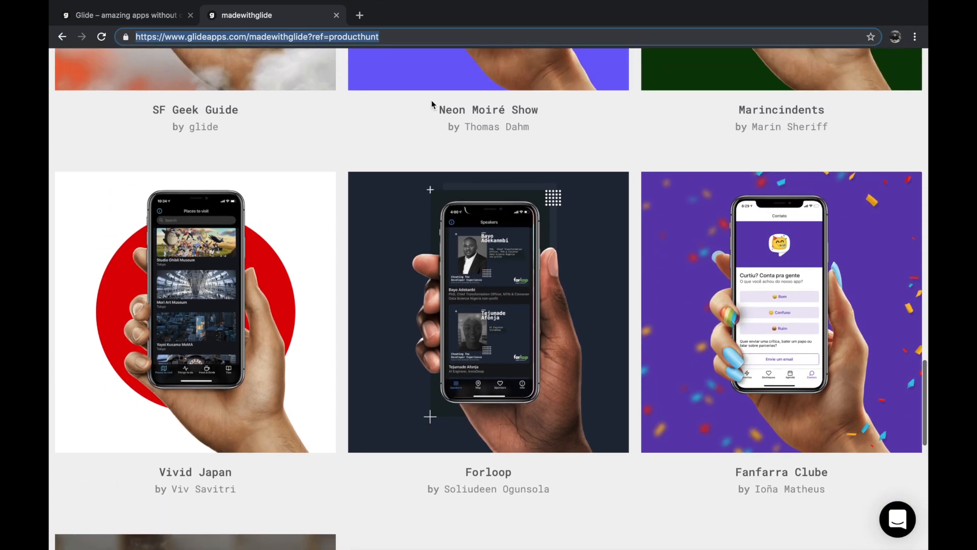
{"action": "scroll", "coordinate": [431, 104], "scroll_direction": "up", "scroll_amount": 5}
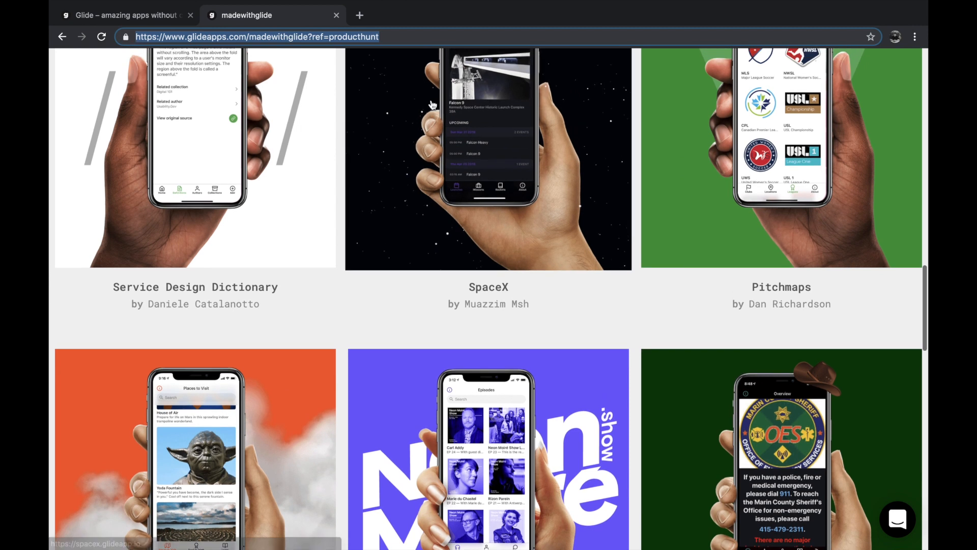
{"action": "scroll", "coordinate": [432, 104], "scroll_direction": "up", "scroll_amount": 5}
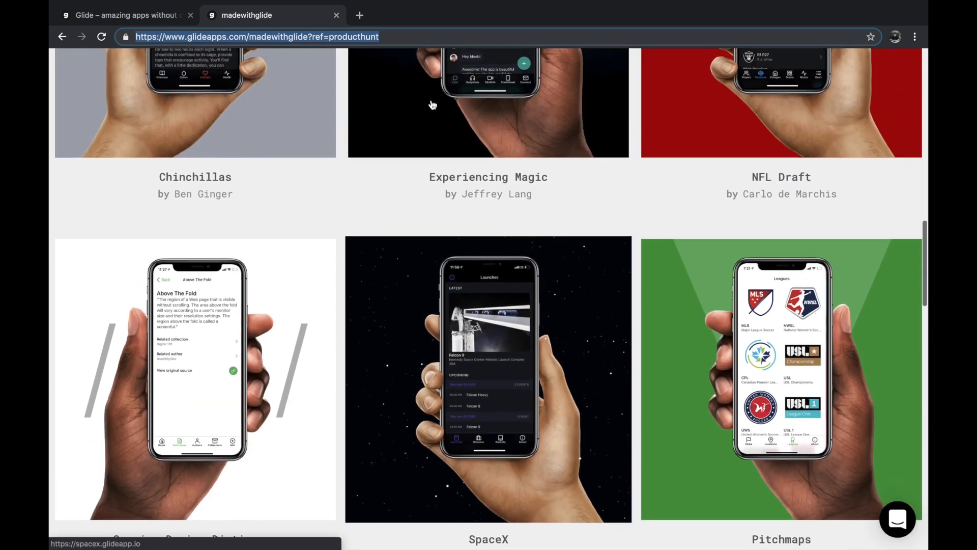
{"action": "scroll", "coordinate": [432, 104], "scroll_direction": "up", "scroll_amount": 20}
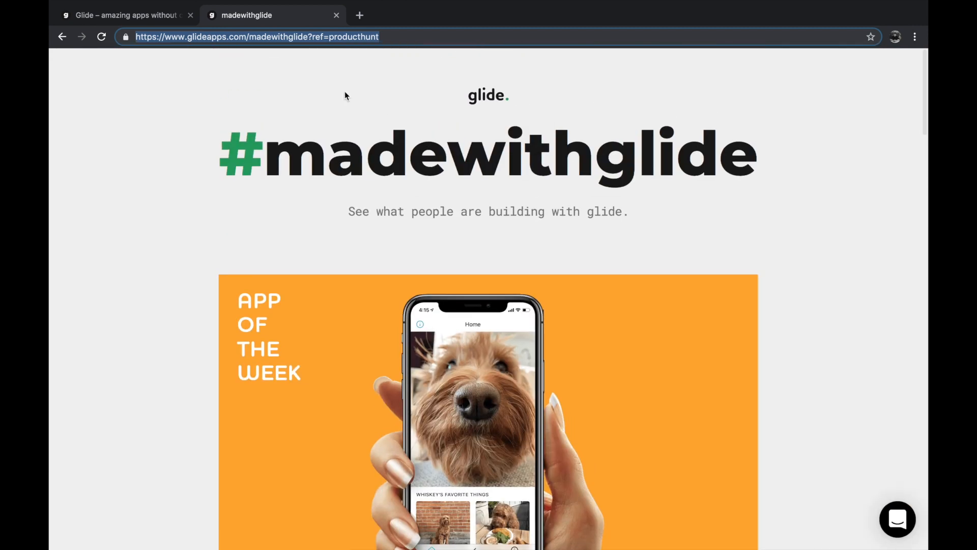
- Switch to the Glide dashboard, start a new app and look through the spreadsheets offered as its source file
{"action": "left_click", "coordinate": [150, 20]}
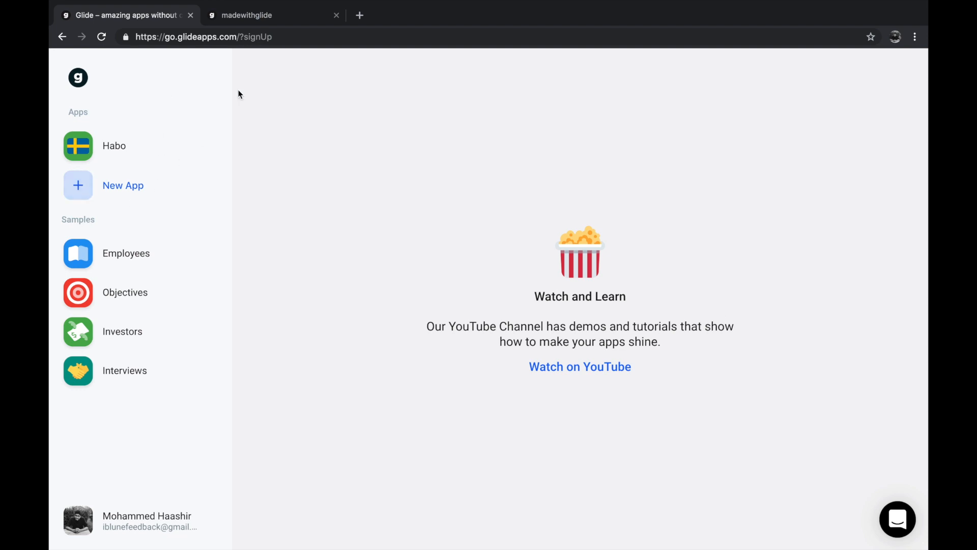
{"action": "left_click", "coordinate": [214, 45]}
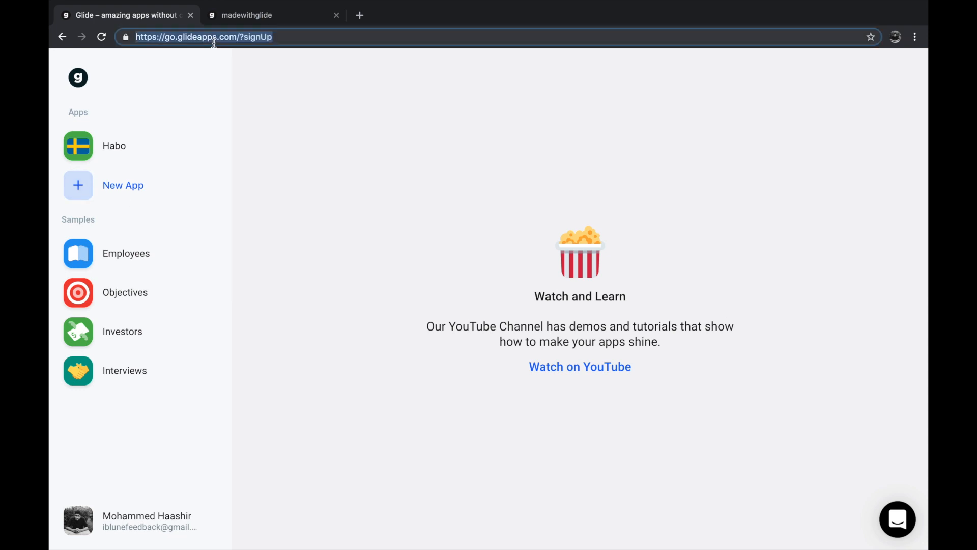
{"action": "left_click", "coordinate": [260, 78]}
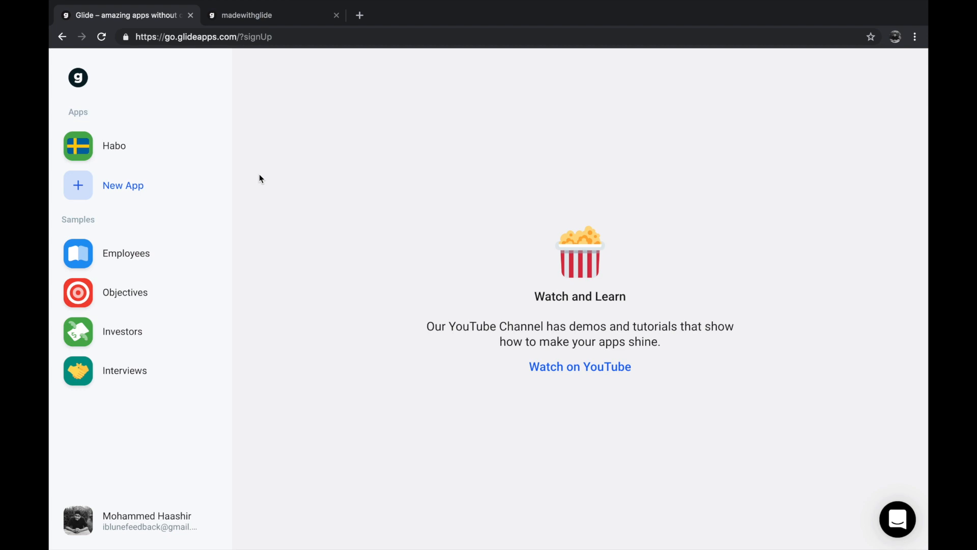
{"action": "double_click", "coordinate": [77, 219]}
{"action": "left_click", "coordinate": [92, 219]}
{"action": "left_click", "coordinate": [118, 188]}
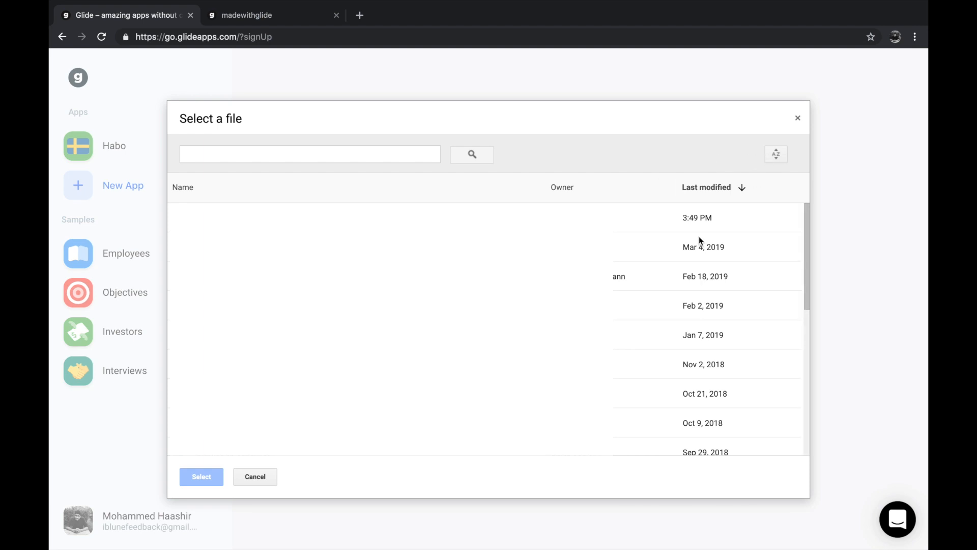
{"action": "scroll", "coordinate": [698, 239], "scroll_direction": "down", "scroll_amount": 1}
{"action": "scroll", "coordinate": [699, 326], "scroll_direction": "up", "scroll_amount": 1}
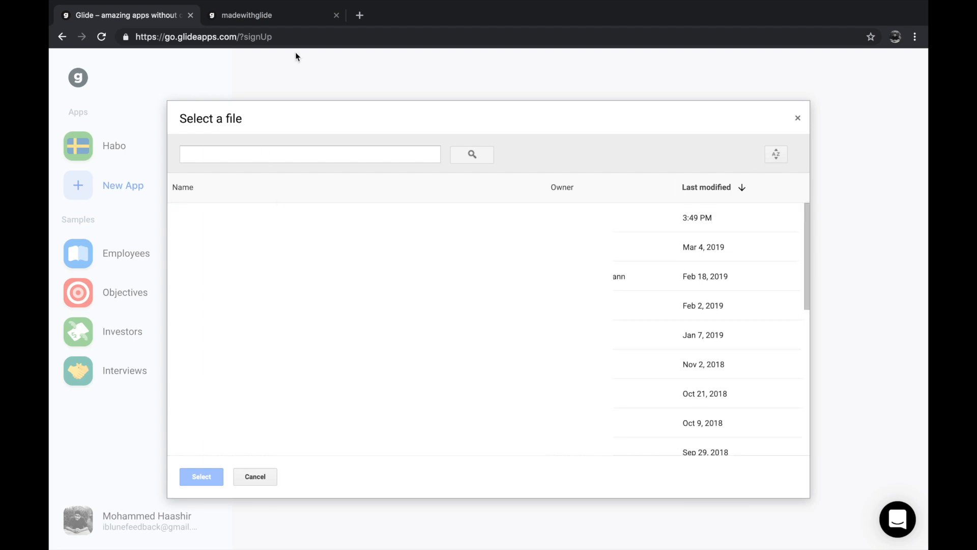
- Open sheets.google.com in a new browser tab for a blank spreadsheet
{"action": "left_click", "coordinate": [360, 20]}
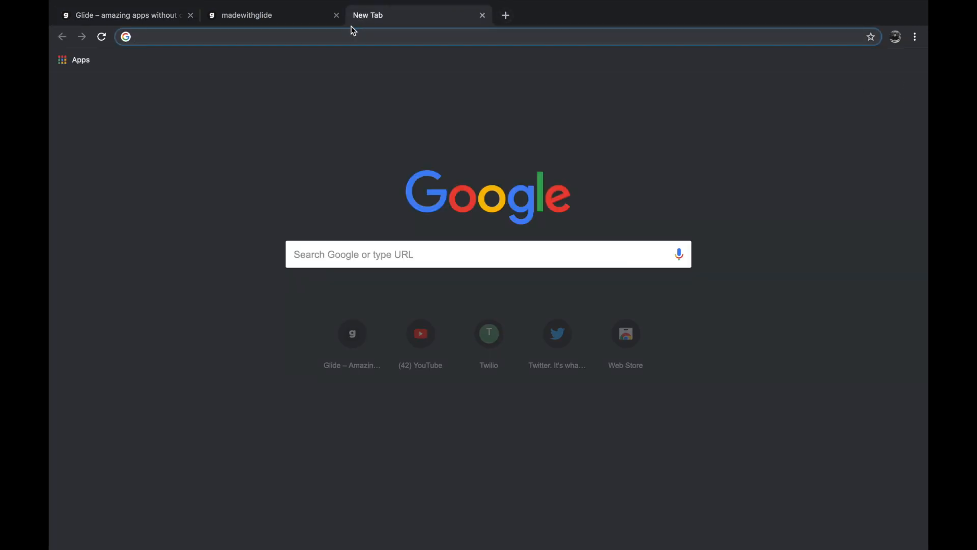
{"action": "type", "text": "d"}
{"action": "key", "text": "BackSpace"}
{"action": "key", "text": "BackSpace"}
{"action": "type", "text": "sh"}
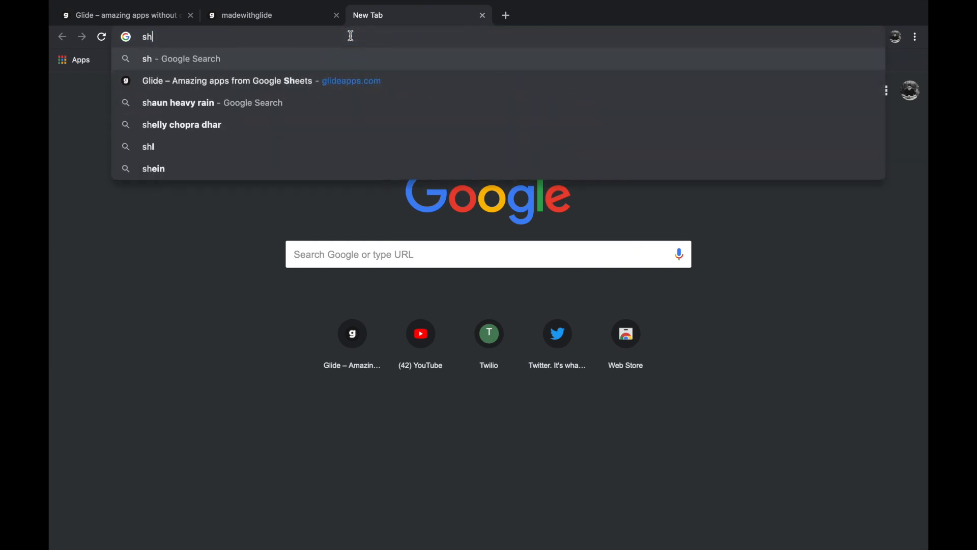
{"action": "type", "text": "eets.goo"}
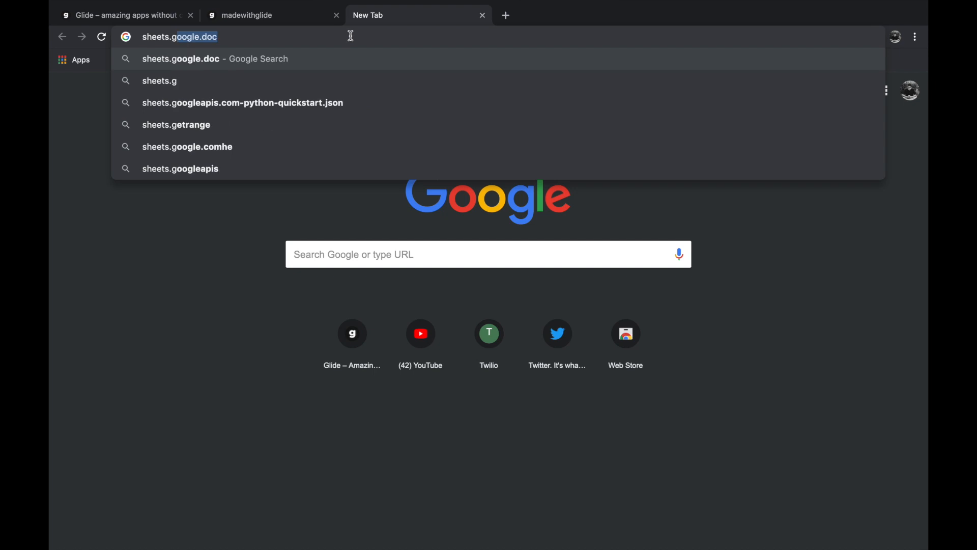
{"action": "key", "text": "Down"}
{"action": "key", "text": "Down"}
{"action": "key", "text": "Down"}
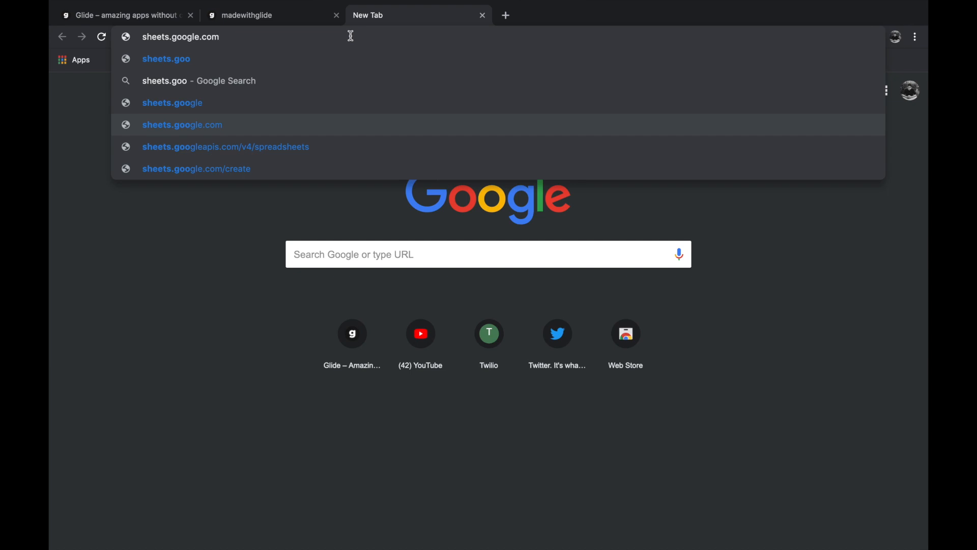
{"action": "key", "text": "Return"}
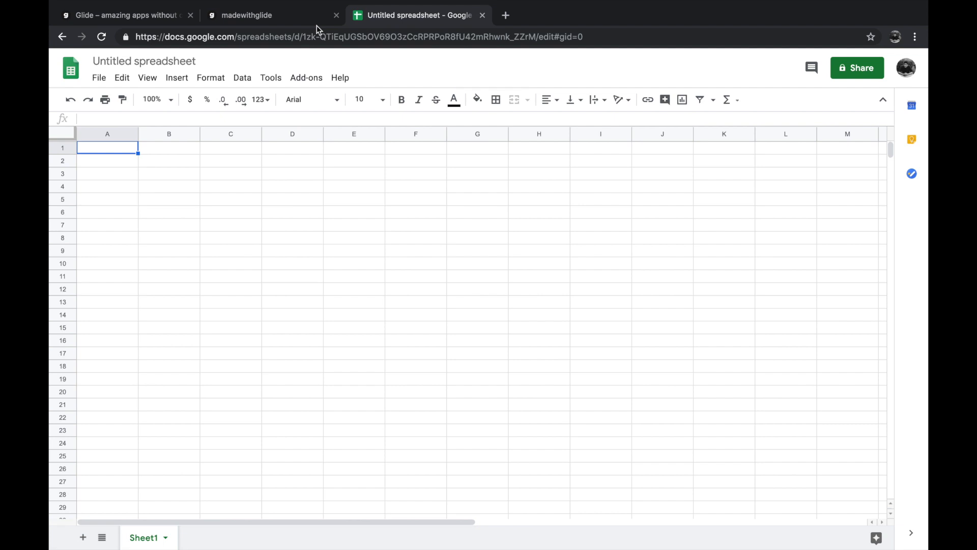
- Rename the untitled spreadsheet with the account owner's last name
{"action": "left_click", "coordinate": [178, 61]}
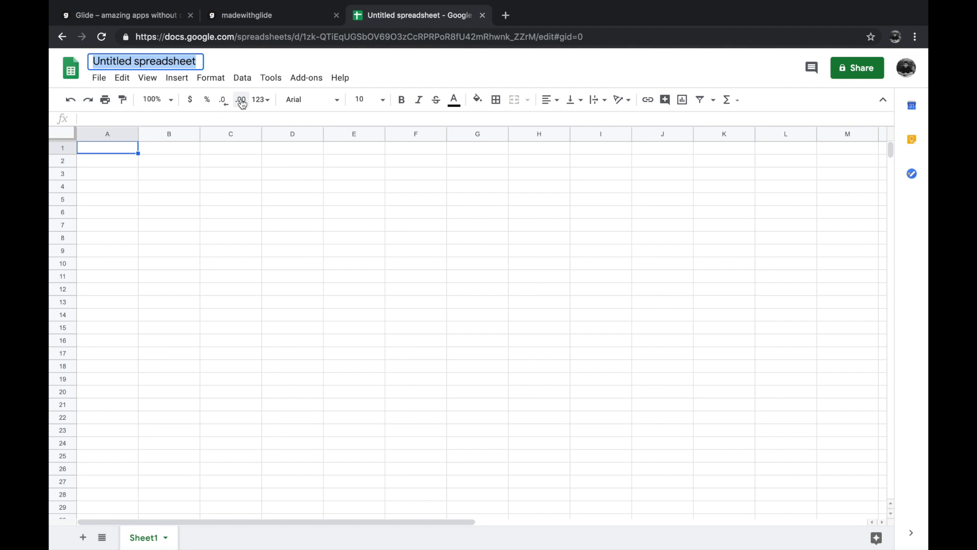
{"action": "type", "text": "Haashir"}
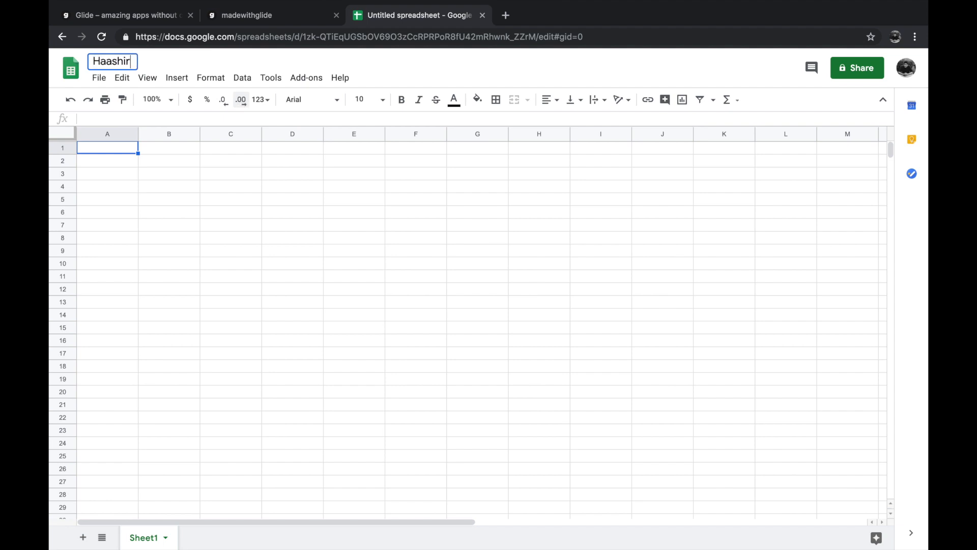
{"action": "key", "text": "Return"}
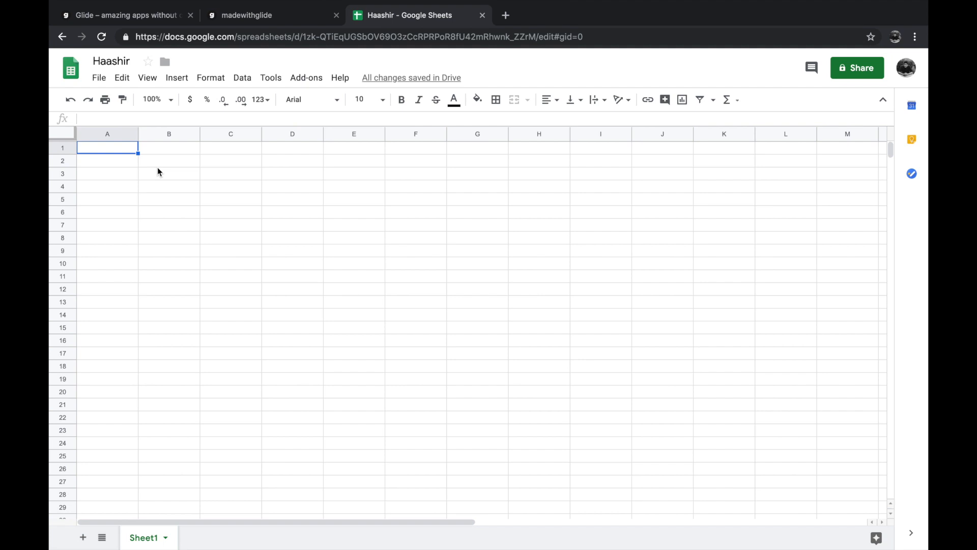
- Add a second sheet to the spreadsheet and return to Sheet1
{"action": "left_click", "coordinate": [82, 538]}
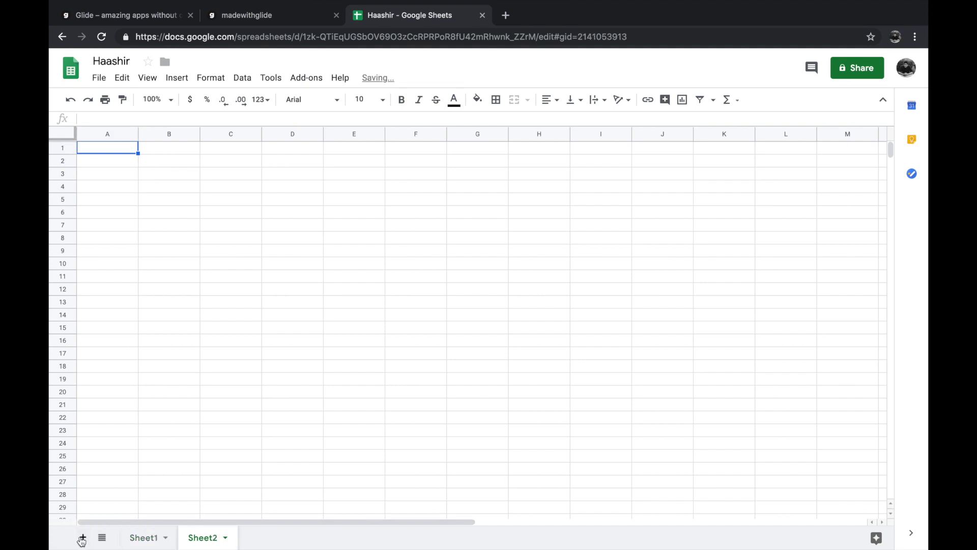
{"action": "left_click", "coordinate": [145, 540]}
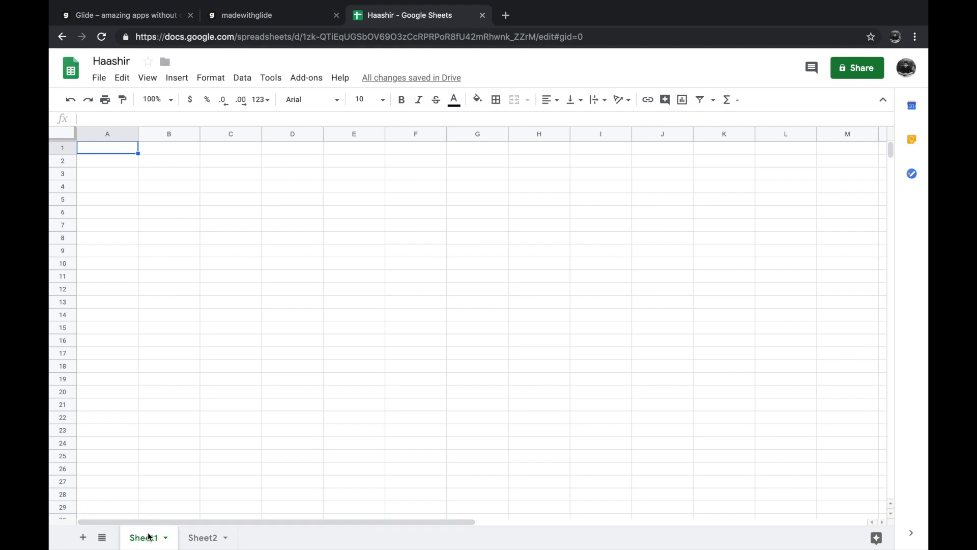
{"action": "double_click", "coordinate": [150, 536]}
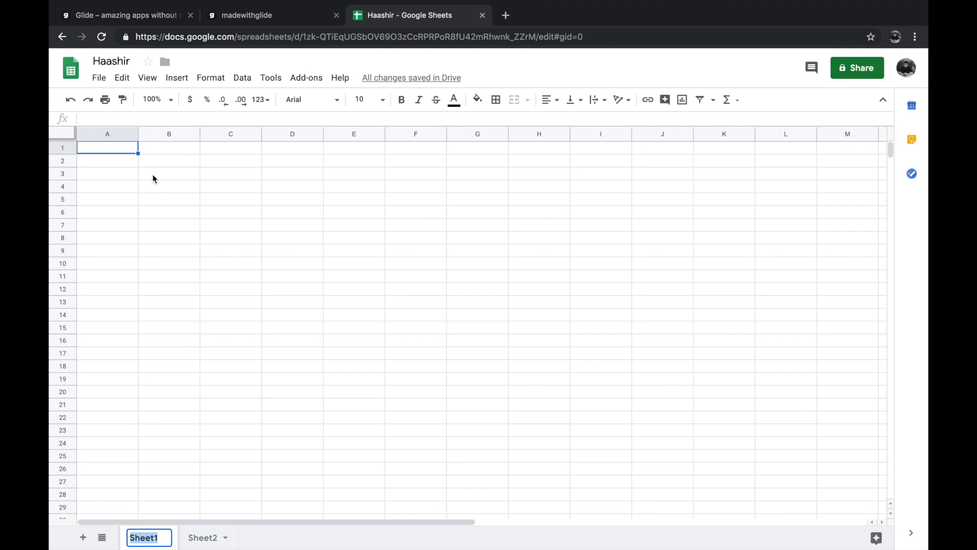
- Enter the column headers Title, Thumbnail and Content in cells A1 to C1 of Sheet1
{"action": "double_click", "coordinate": [129, 147]}
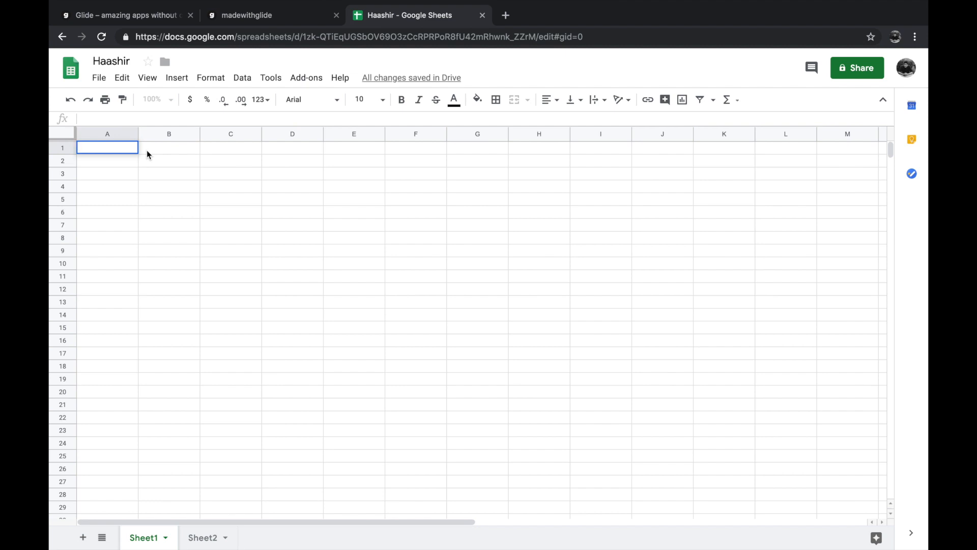
{"action": "type", "text": "Title"}
{"action": "left_click", "coordinate": [176, 148]}
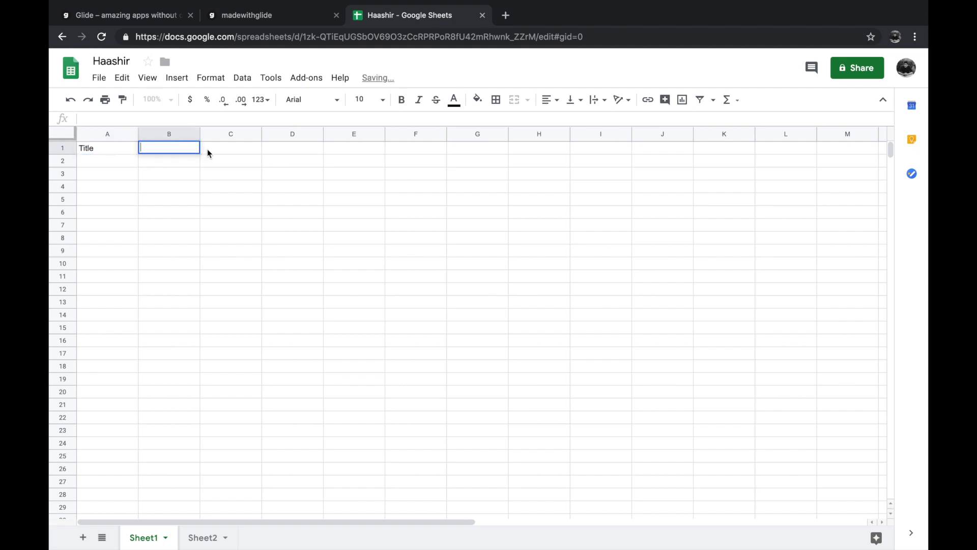
{"action": "type", "text": "Thun"}
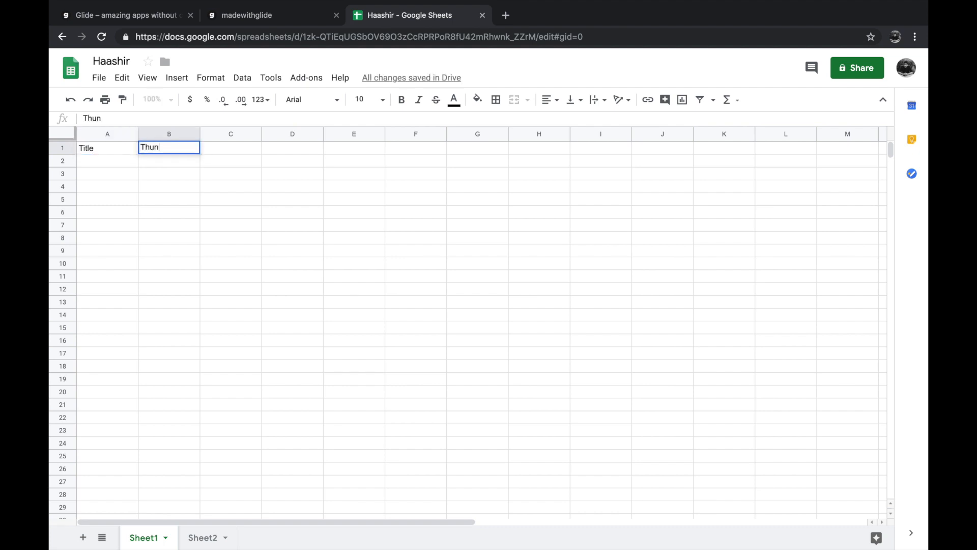
{"action": "type", "text": "mn"}
{"action": "type", "text": "bnai"}
{"action": "type", "text": "l"}
{"action": "left_click", "coordinate": [236, 146]}
{"action": "type", "text": "C"}
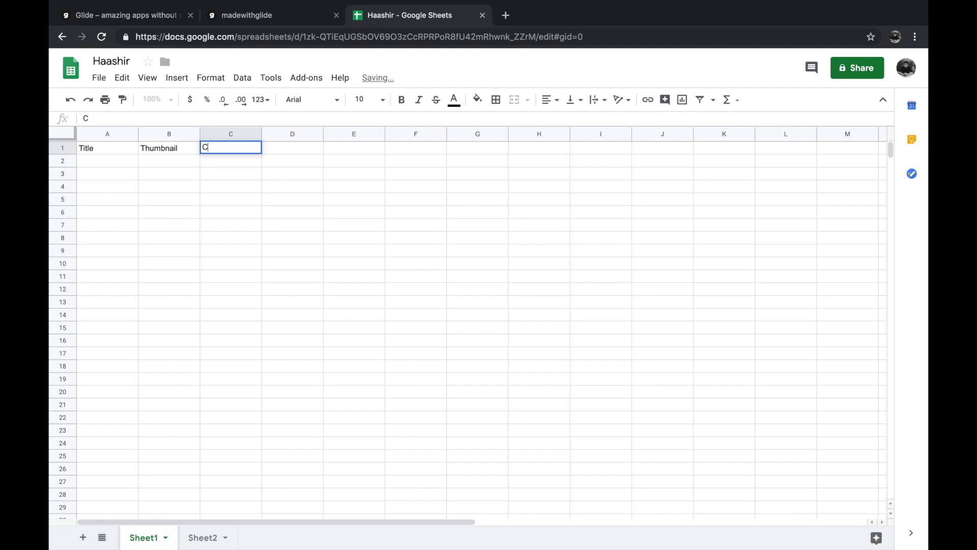
{"action": "type", "text": "ontent"}
{"action": "left_click", "coordinate": [308, 148]}
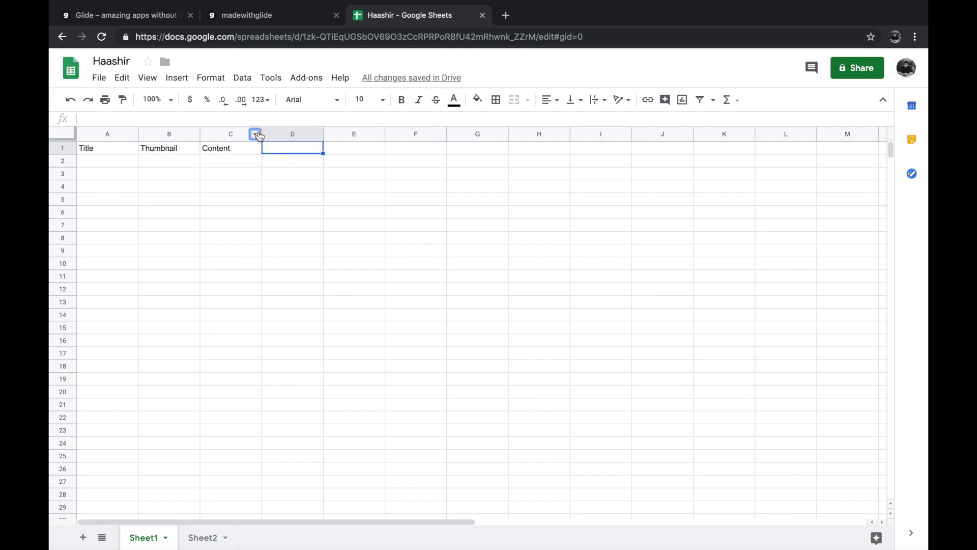
- Widen the Content, Title and Thumbnail columns of Sheet1
{"action": "left_click", "coordinate": [256, 135]}
{"action": "left_click", "coordinate": [253, 135]}
{"action": "left_click", "coordinate": [245, 159]}
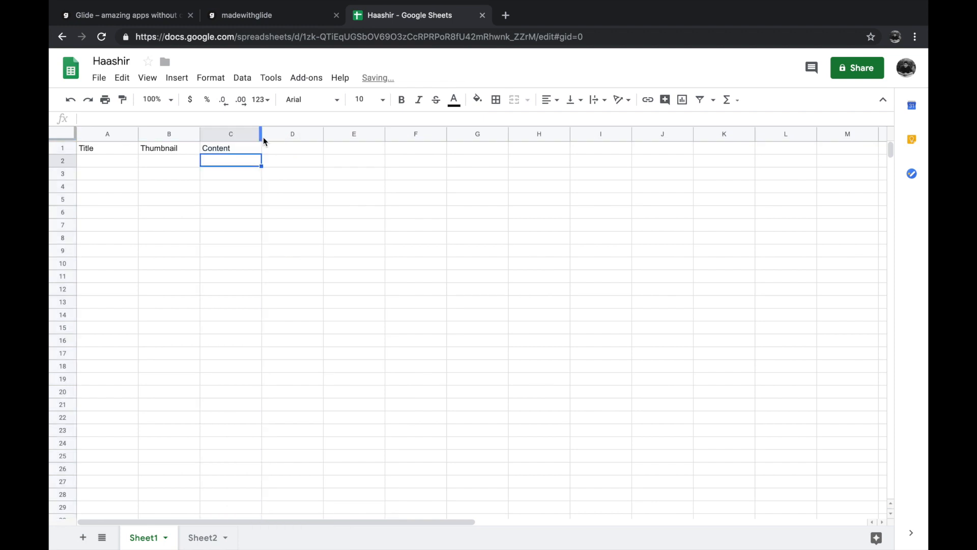
{"action": "left_click_drag", "start_coordinate": [262, 135], "coordinate": [340, 139]}
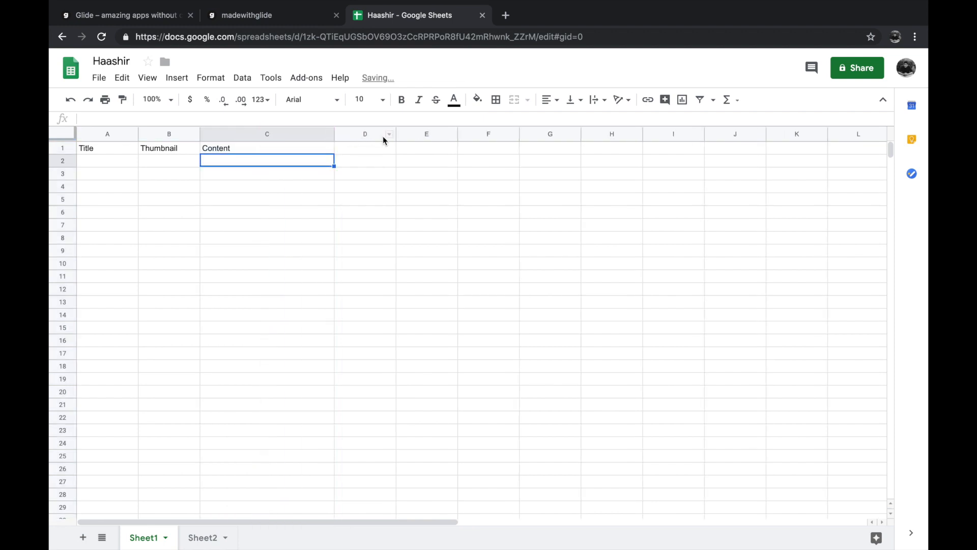
{"action": "left_click", "coordinate": [366, 149]}
{"action": "double_click", "coordinate": [379, 149]}
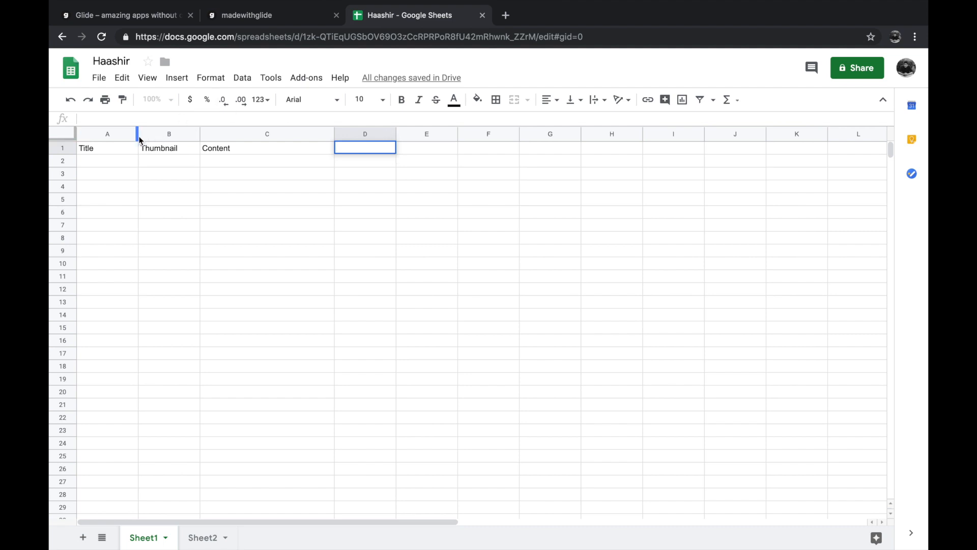
{"action": "left_click_drag", "start_coordinate": [138, 136], "coordinate": [157, 136]}
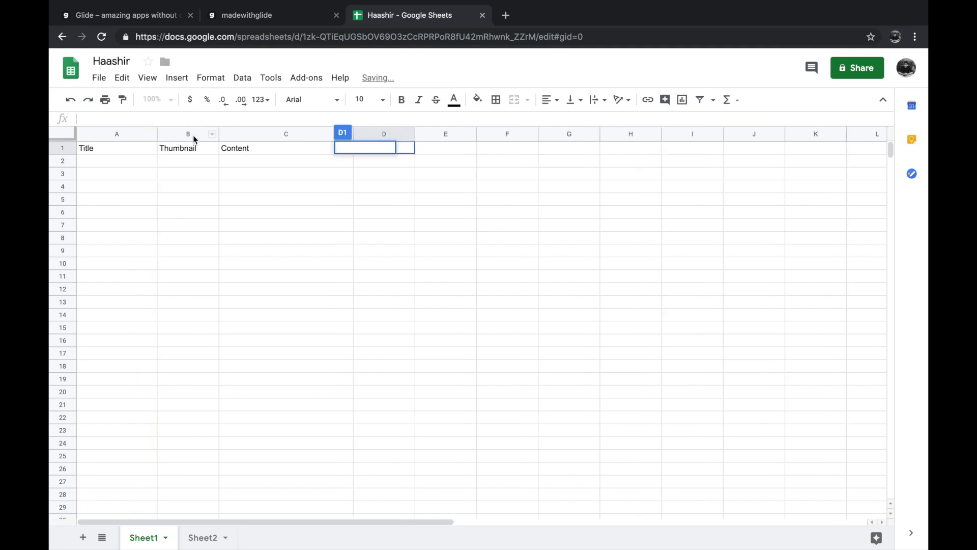
{"action": "left_click_drag", "start_coordinate": [217, 135], "coordinate": [273, 135]}
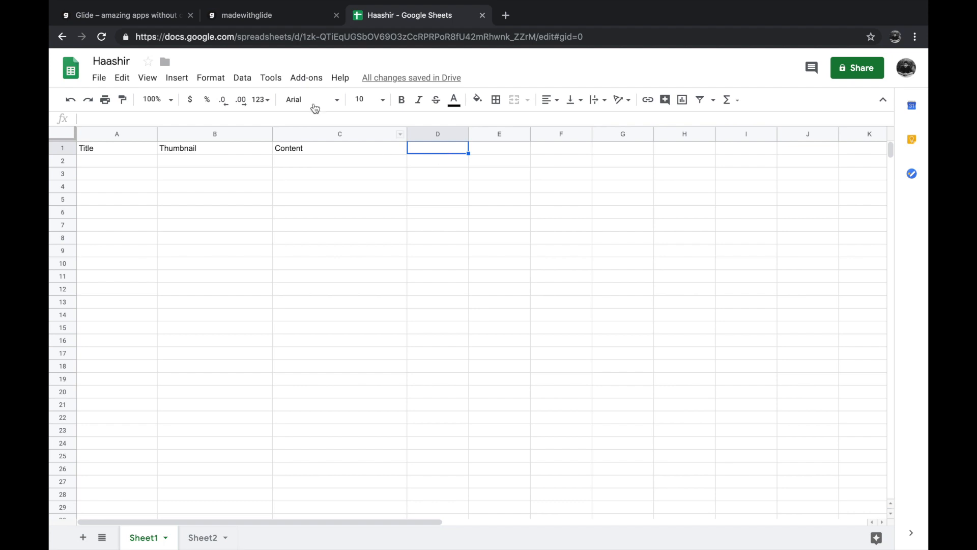
- Enter the column headers Name and Idea in cells A1 and B1 of Sheet2
{"action": "left_click", "coordinate": [201, 535]}
{"action": "double_click", "coordinate": [111, 151]}
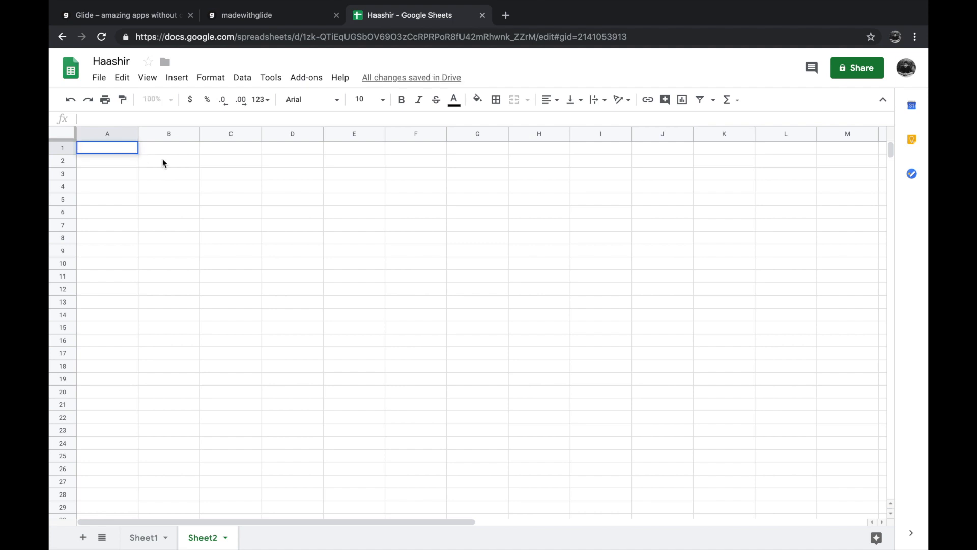
{"action": "type", "text": "Name"}
{"action": "left_click", "coordinate": [169, 148]}
{"action": "type", "text": "Idea"}
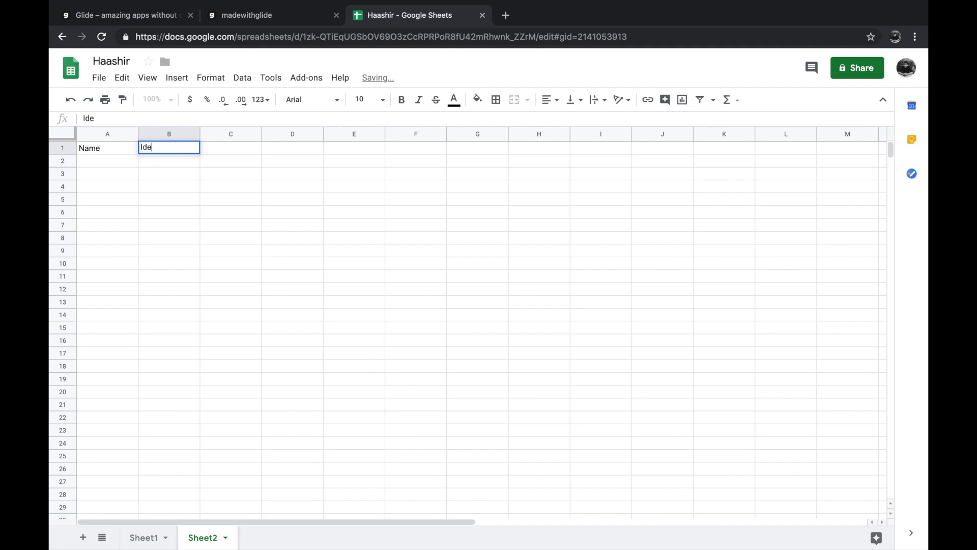
{"action": "left_click", "coordinate": [212, 174]}
{"action": "left_click", "coordinate": [95, 149]}
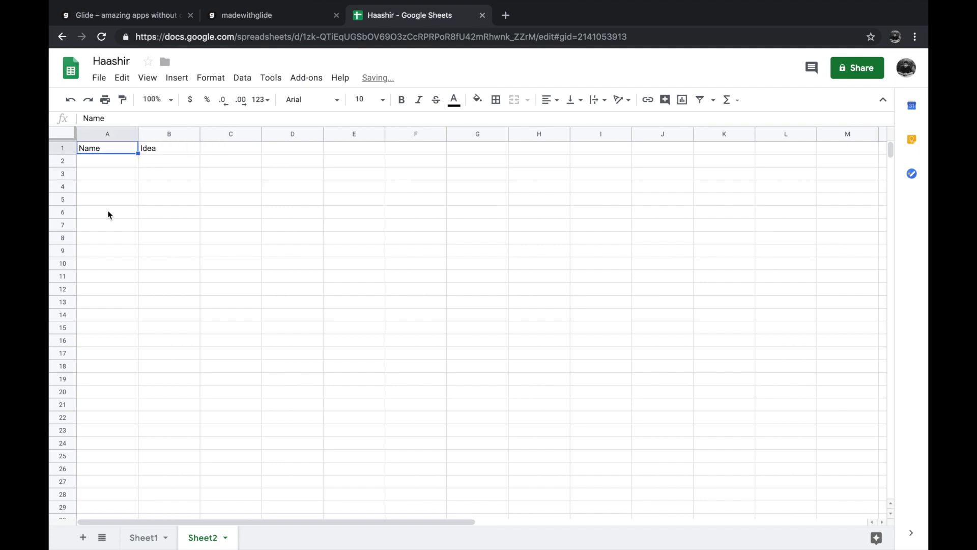
- Rename Sheet1 as Posts and Sheet2 as Ideas
{"action": "double_click", "coordinate": [143, 539]}
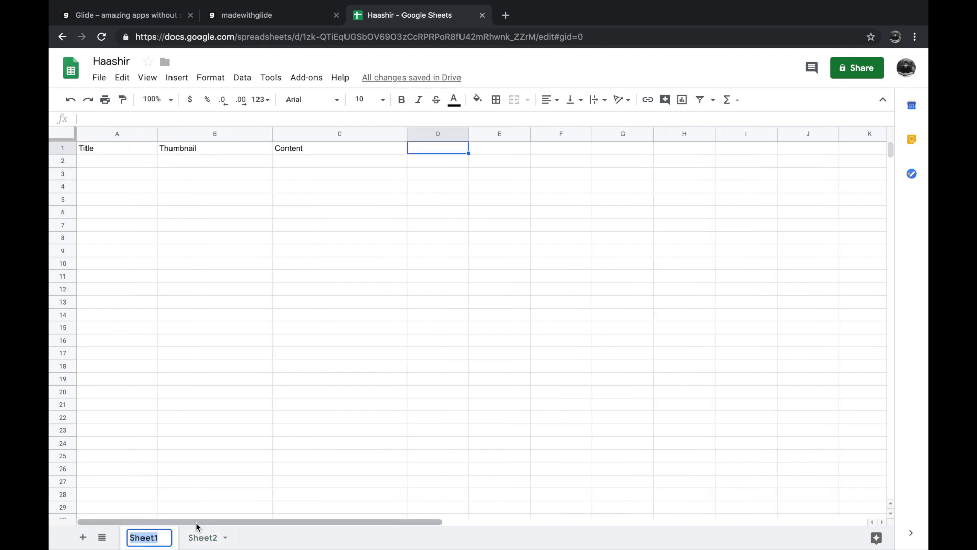
{"action": "type", "text": "Posts"}
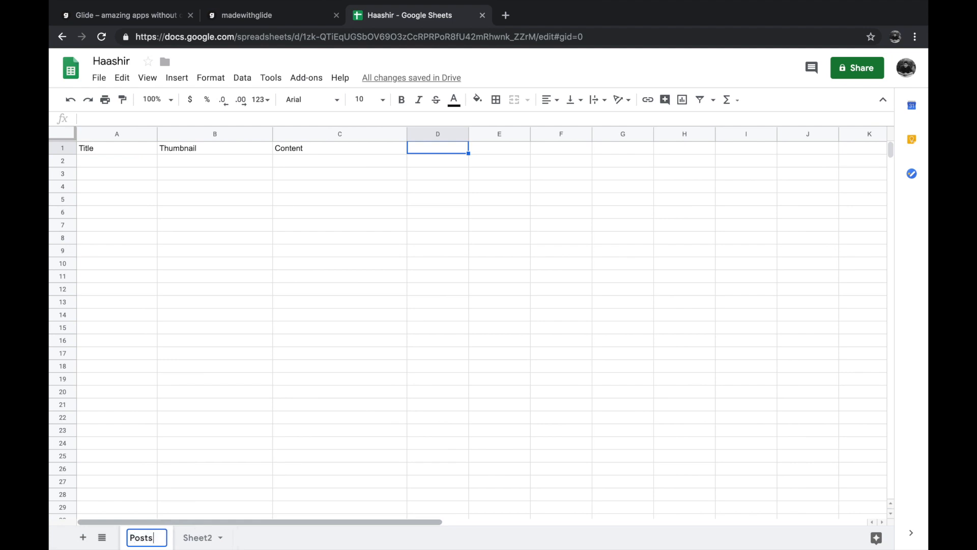
{"action": "key", "text": "Return"}
{"action": "double_click", "coordinate": [198, 538]}
{"action": "key", "text": "BackSpace"}
{"action": "type", "text": "Ideas"}
{"action": "key", "text": "Return"}
- Make the header cells bold on both the Ideas and Posts sheets
{"action": "left_click", "coordinate": [182, 329]}
{"action": "left_click_drag", "start_coordinate": [97, 149], "coordinate": [160, 150]}
{"action": "key", "text": "ctrl+b"}
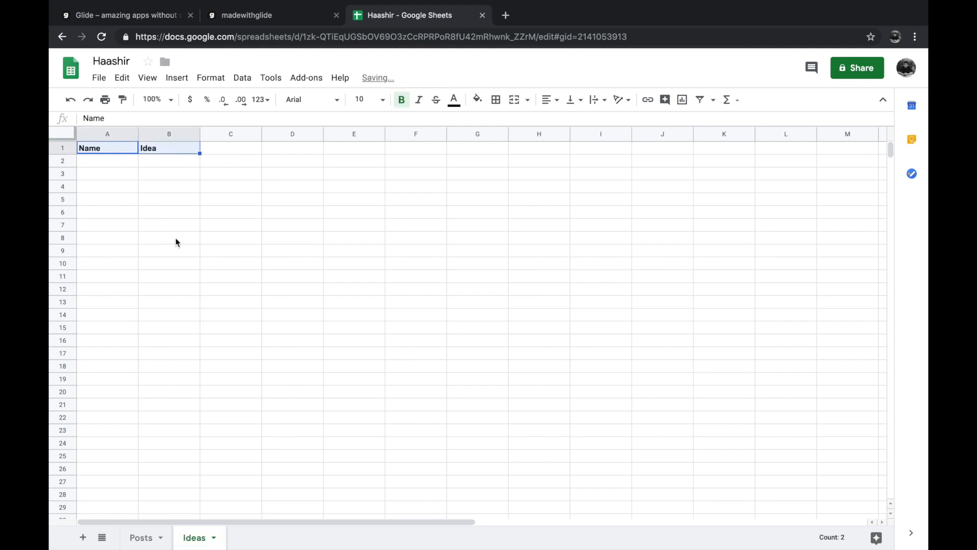
{"action": "left_click", "coordinate": [140, 537]}
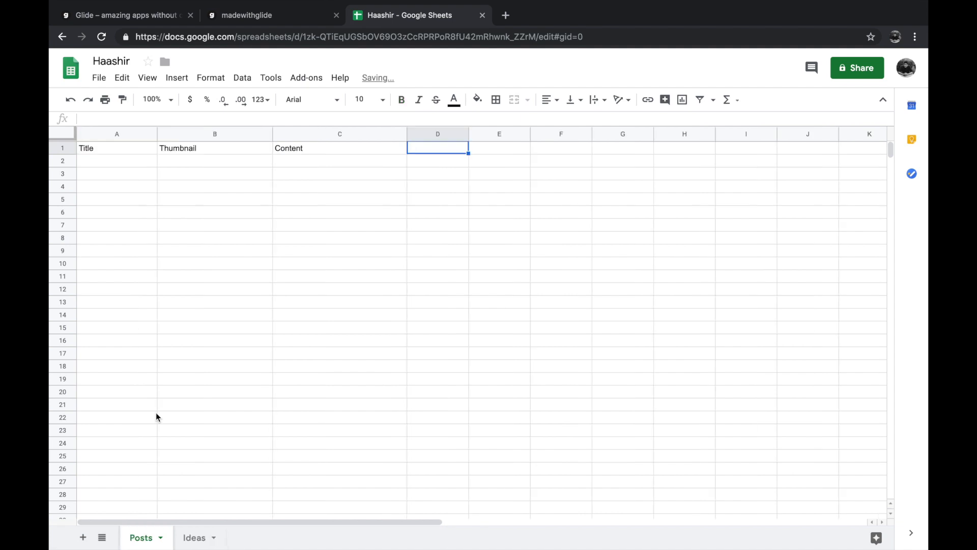
{"action": "left_click", "coordinate": [113, 148]}
{"action": "left_click", "coordinate": [292, 154], "text": "shift"}
{"action": "key", "text": "ctrl+b"}
{"action": "left_click", "coordinate": [368, 192]}
- Switch to Glide, search the source files for the spreadsheet named after the account owner and select it for the new app
{"action": "left_click", "coordinate": [164, 17]}
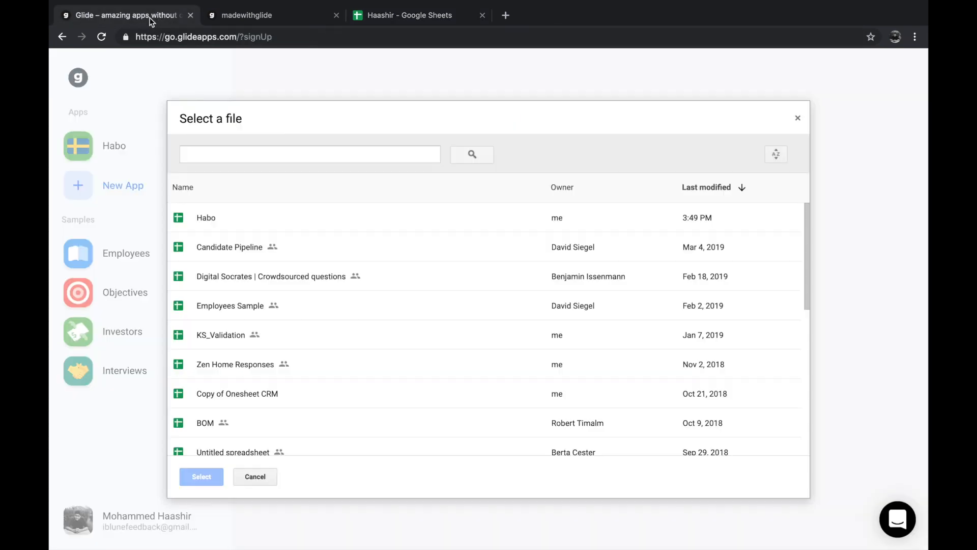
{"action": "left_click", "coordinate": [372, 24]}
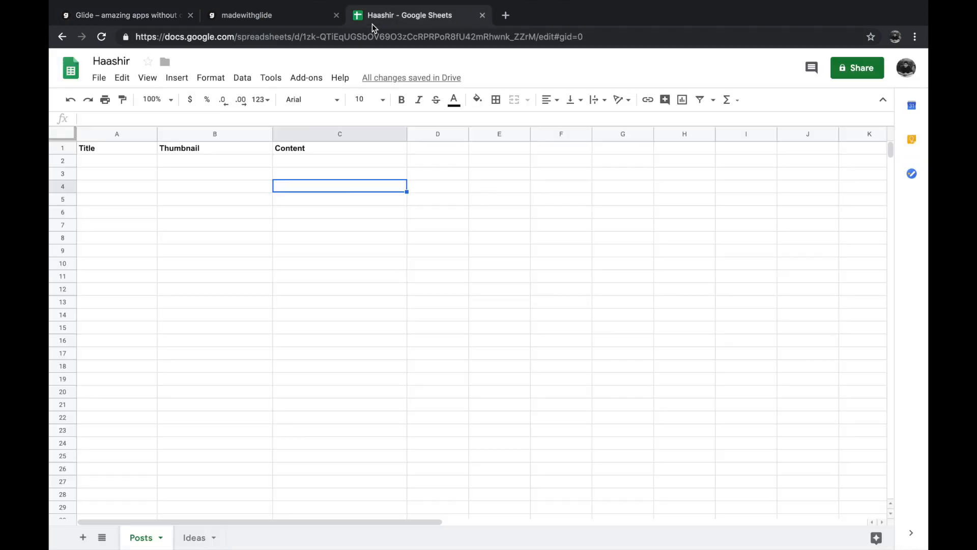
{"action": "left_click", "coordinate": [168, 13]}
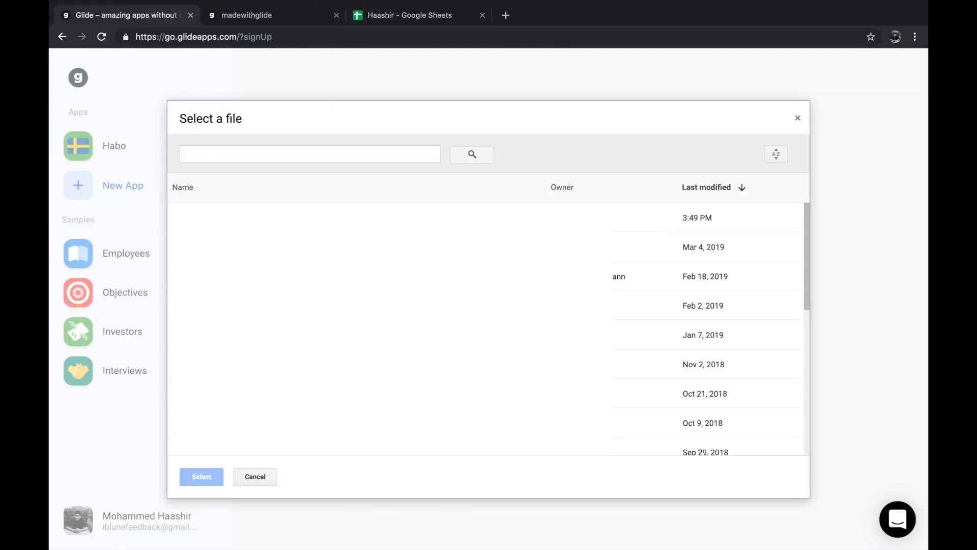
{"action": "left_click", "coordinate": [319, 149]}
{"action": "type", "text": "haashir"}
{"action": "key", "text": "Return"}
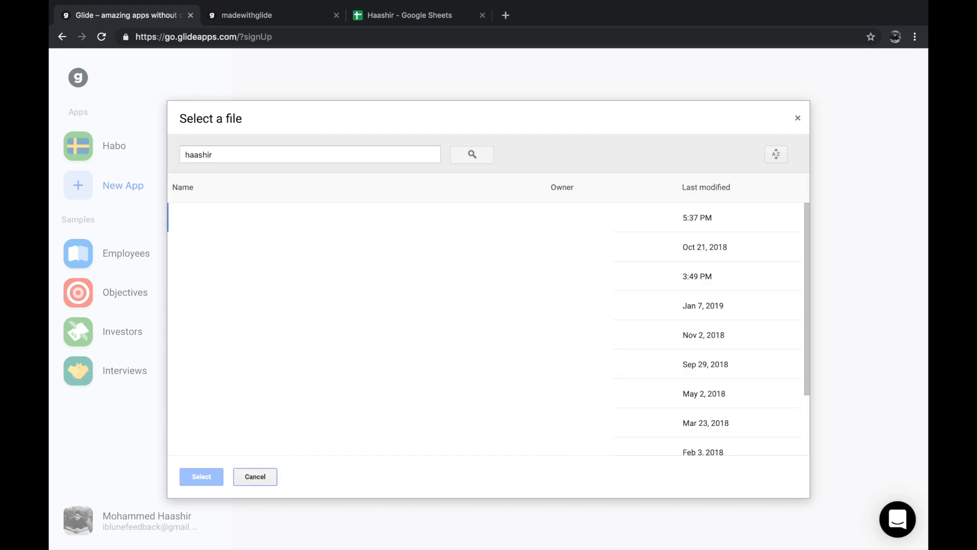
{"action": "left_click", "coordinate": [326, 217]}
{"action": "left_click", "coordinate": [204, 477]}
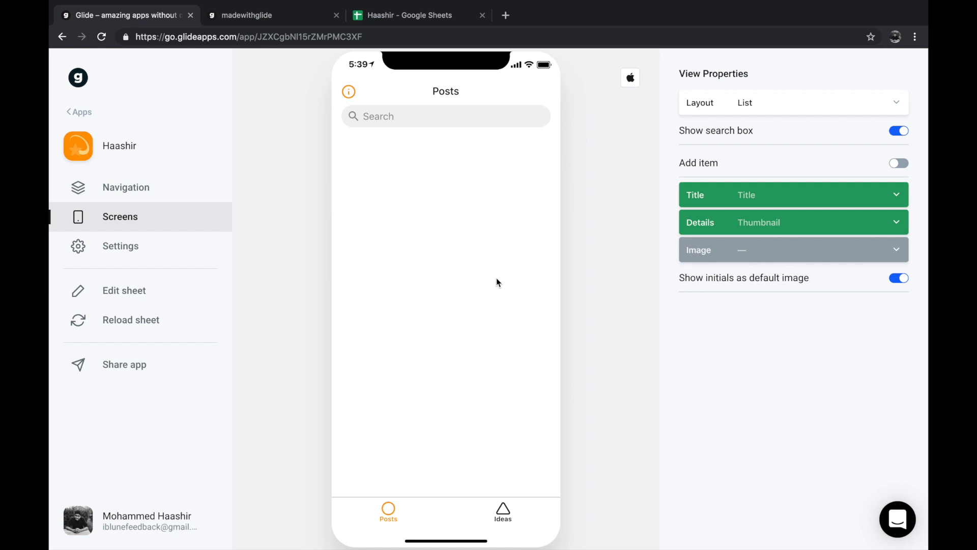
- Set the Posts screen's Image to the Thumbnail column and check the column assignments of the Ideas screen
{"action": "left_click", "coordinate": [502, 514]}
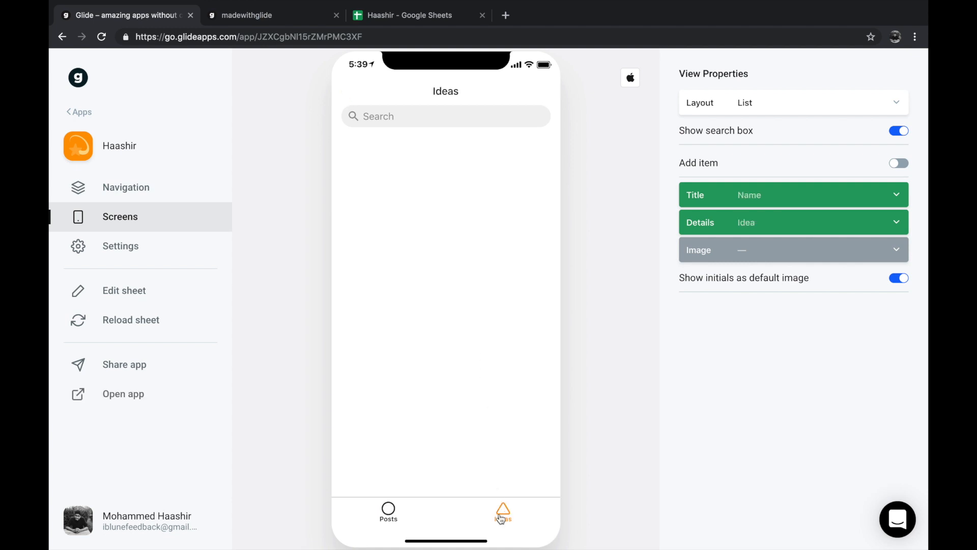
{"action": "left_click", "coordinate": [425, 515]}
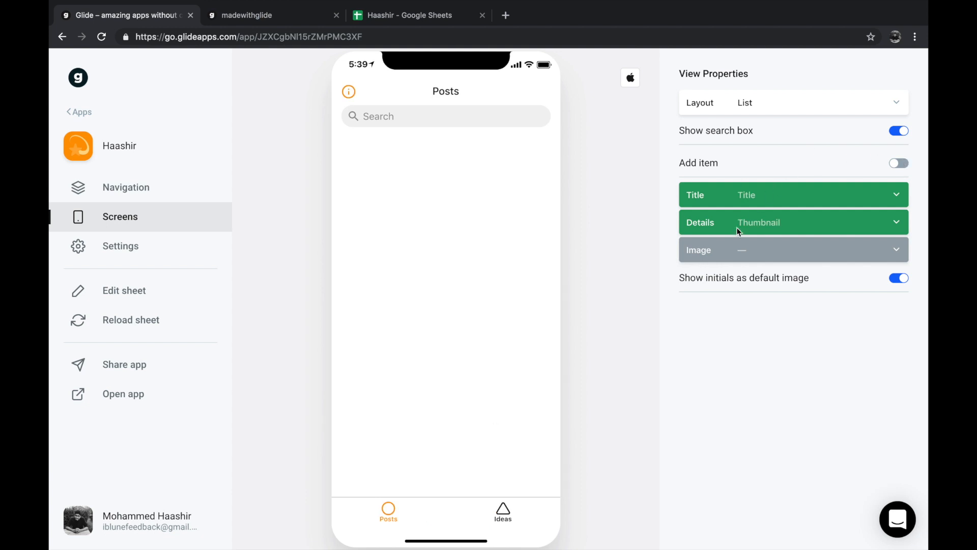
{"action": "left_click", "coordinate": [756, 250]}
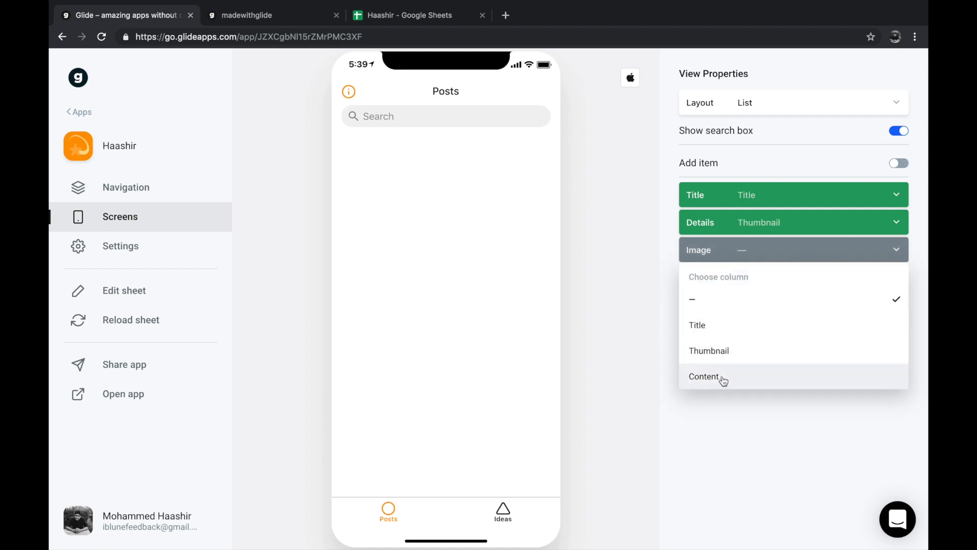
{"action": "left_click", "coordinate": [733, 351]}
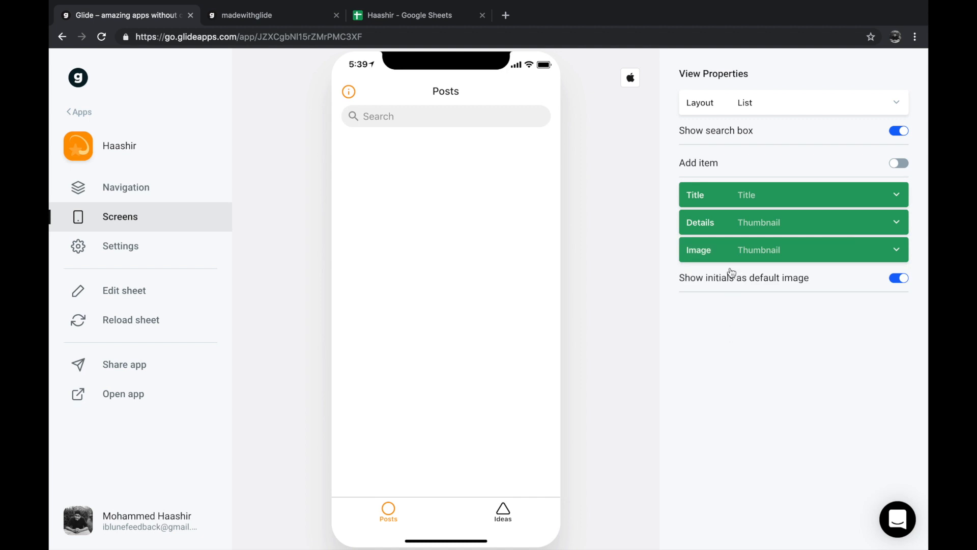
{"action": "left_click", "coordinate": [488, 518]}
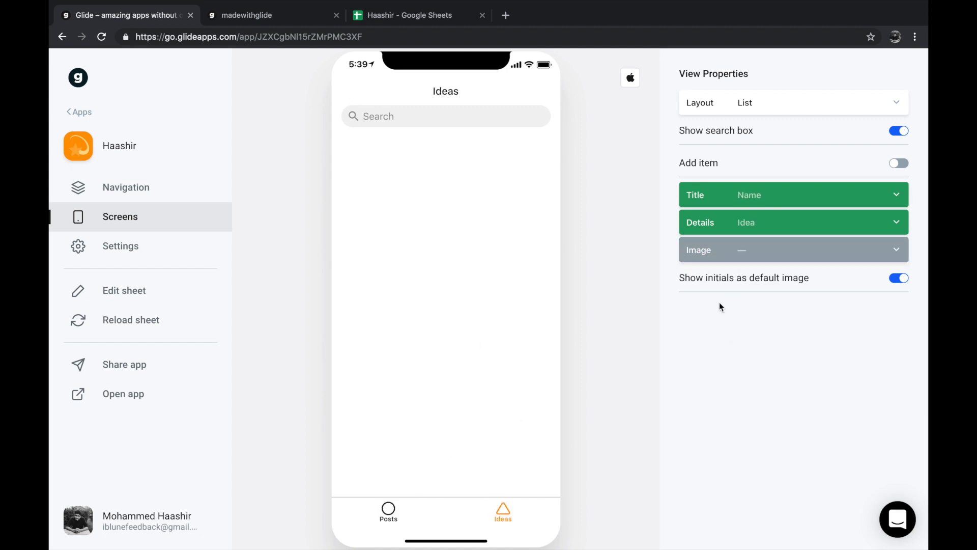
{"action": "left_click", "coordinate": [388, 510]}
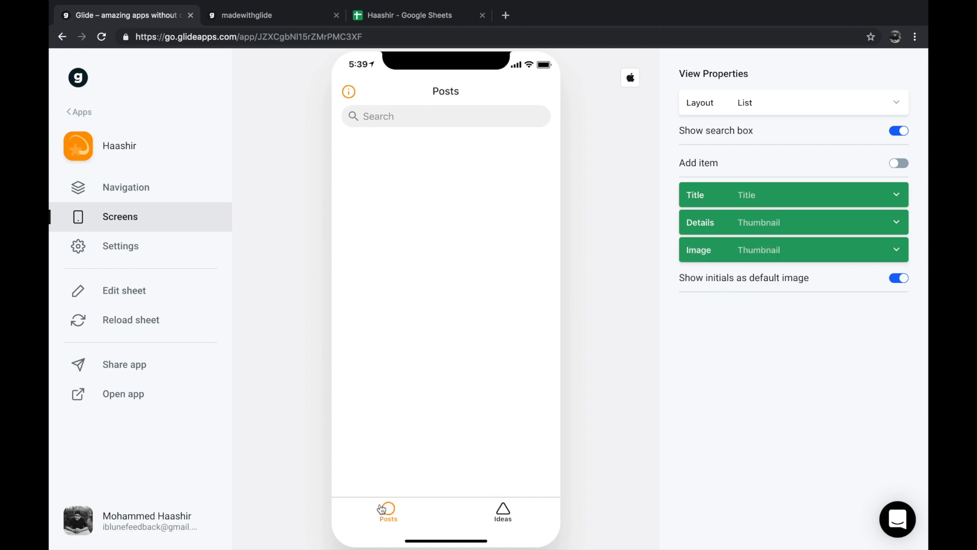
- Switch to the Google Sheets spreadsheet and enter "How to create an app" as the first post's title in cell A2
{"action": "mouse_move", "coordinate": [348, 23]}
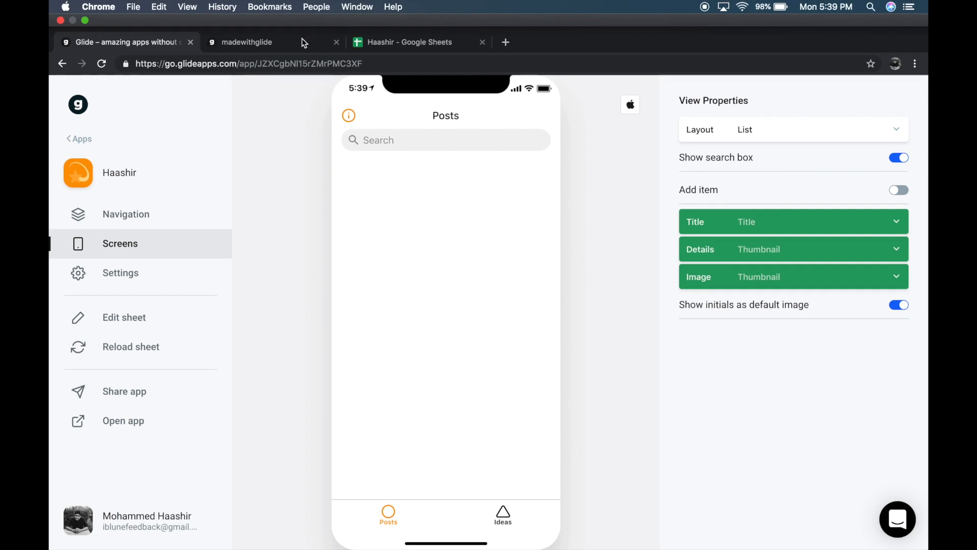
{"action": "left_click", "coordinate": [403, 45]}
{"action": "left_click", "coordinate": [122, 160]}
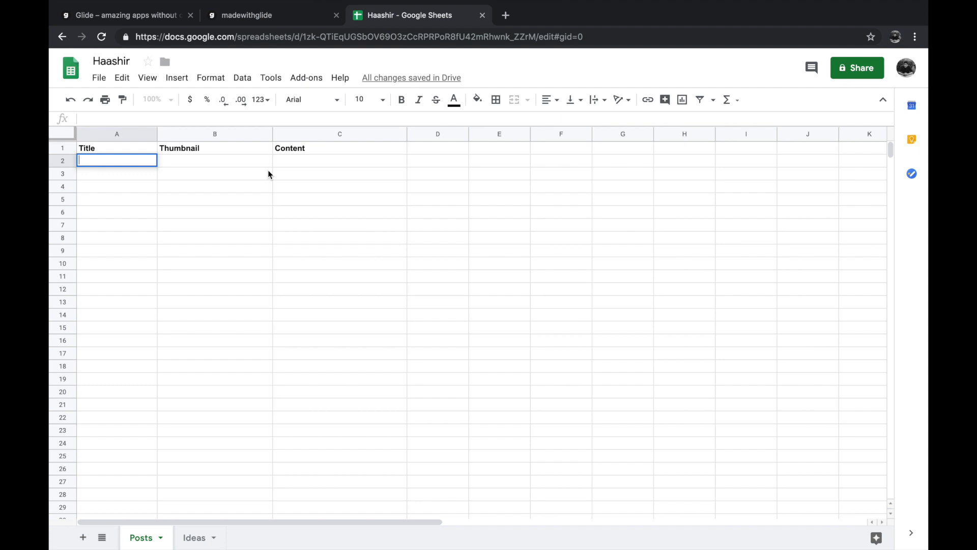
{"action": "type", "text": "How to create an app"}
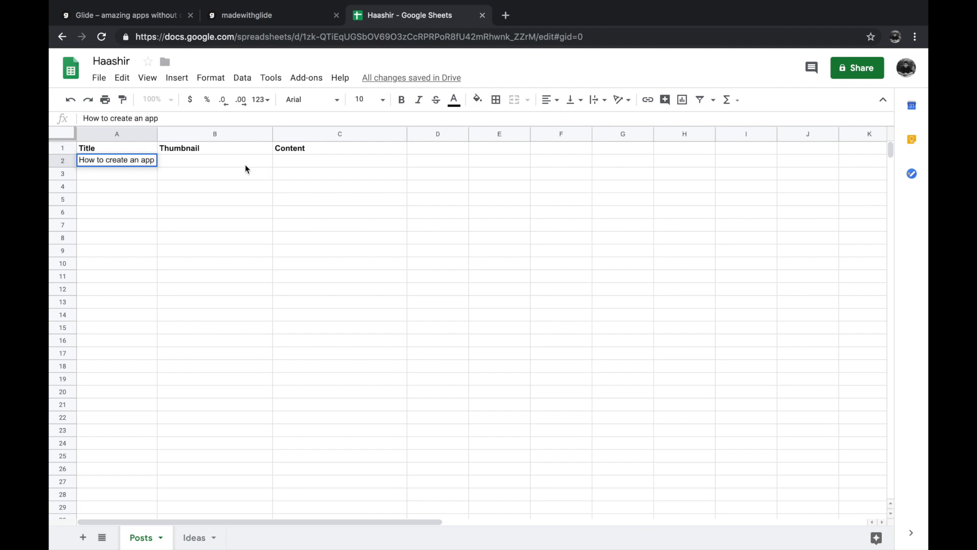
{"action": "key", "text": "Tab"}
- Open unsplash.com in a new browser tab
{"action": "left_click", "coordinate": [506, 16]}
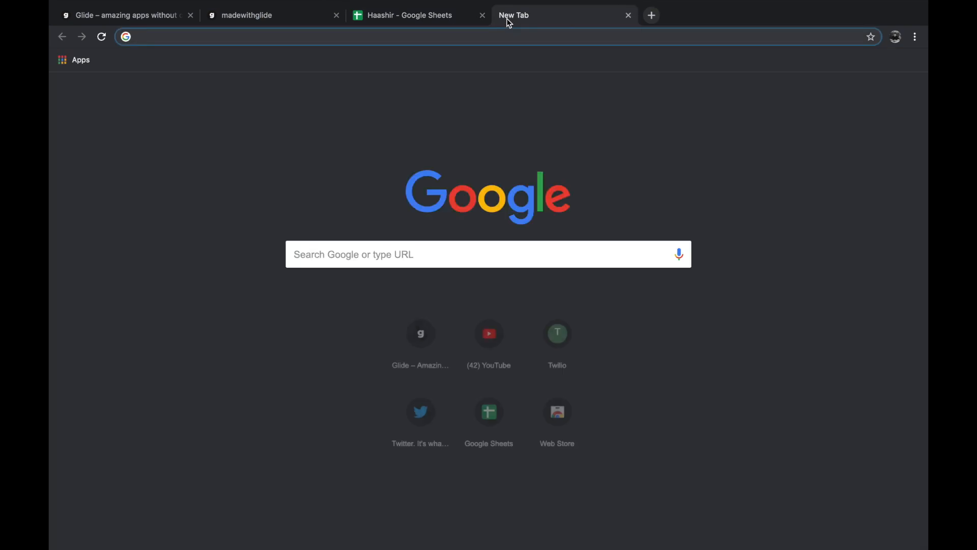
{"action": "type", "text": "gl"}
{"action": "key", "text": "BackSpace"}
{"action": "key", "text": "BackSpace"}
{"action": "key", "text": "BackSpace"}
{"action": "type", "text": "ubn"}
{"action": "key", "text": "BackSpace"}
{"action": "key", "text": "BackSpace"}
{"action": "type", "text": "nsplash,"}
{"action": "key", "text": "BackSpace"}
{"action": "type", "text": ".com"}
{"action": "key", "text": "Return"}
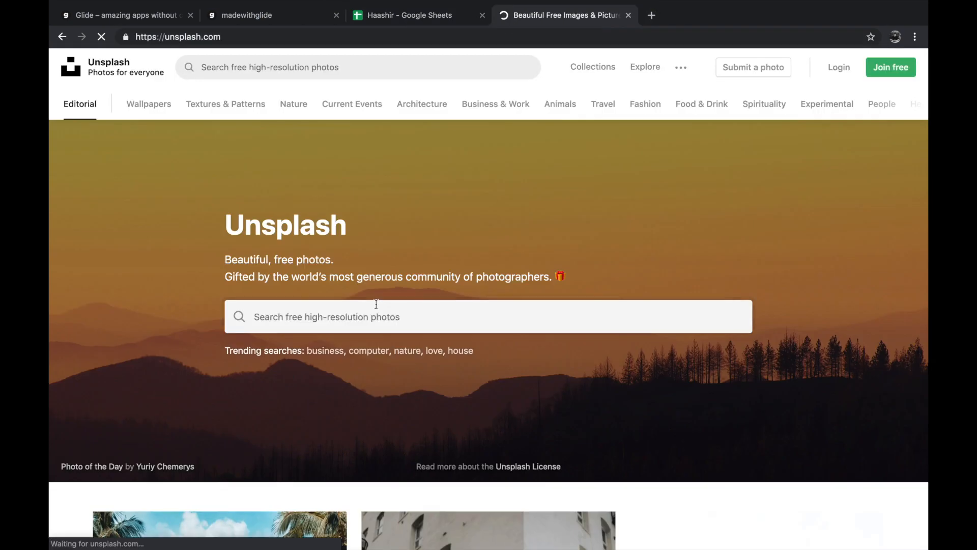
- Search Unsplash for "app", open the photo of a dark smartphone with app icons and copy its image address
{"action": "left_click", "coordinate": [376, 313]}
{"action": "type", "text": "app"}
{"action": "key", "text": "Return"}
{"action": "scroll", "coordinate": [557, 295], "scroll_direction": "down", "scroll_amount": 3}
{"action": "left_click", "coordinate": [326, 376]}
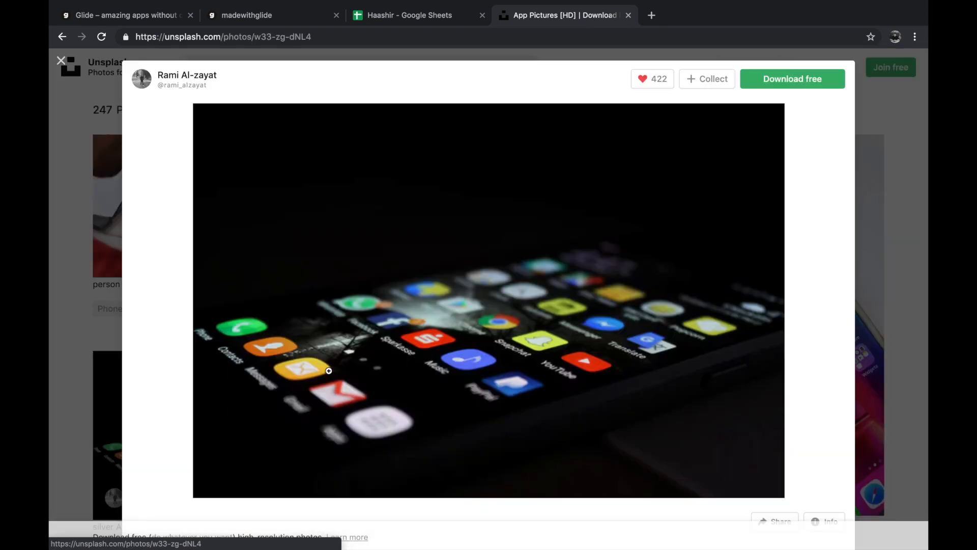
{"action": "right_click", "coordinate": [542, 329]}
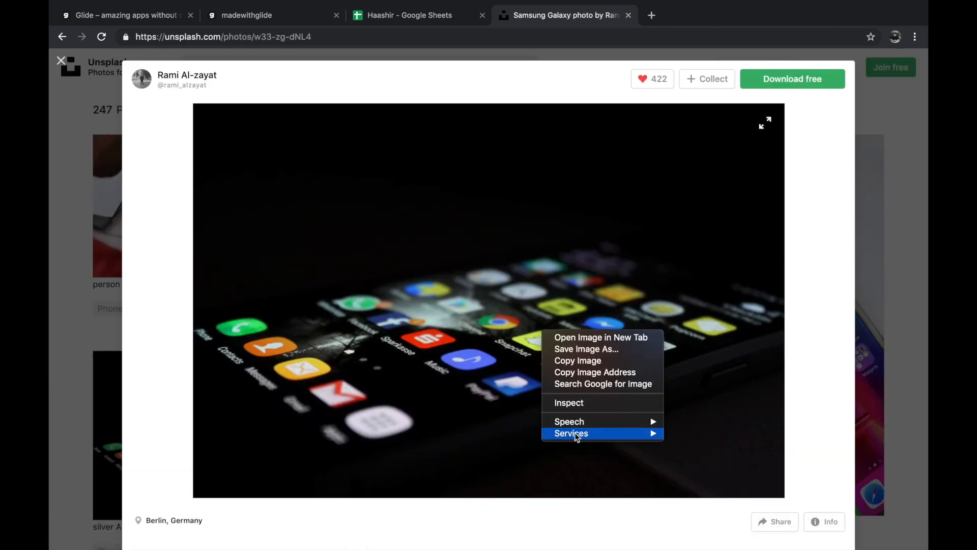
{"action": "left_click", "coordinate": [587, 377]}
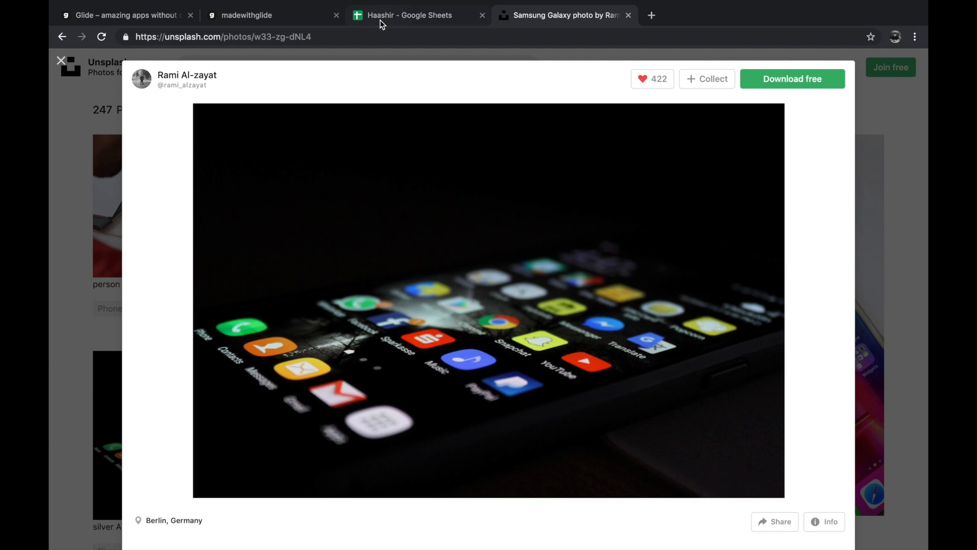
- Switch to Google Sheets, paste the image address into Thumbnail cell B2 and widen column B to fit it
{"action": "left_click", "coordinate": [379, 19]}
{"action": "double_click", "coordinate": [234, 157]}
{"action": "key", "text": "ctrl+v"}
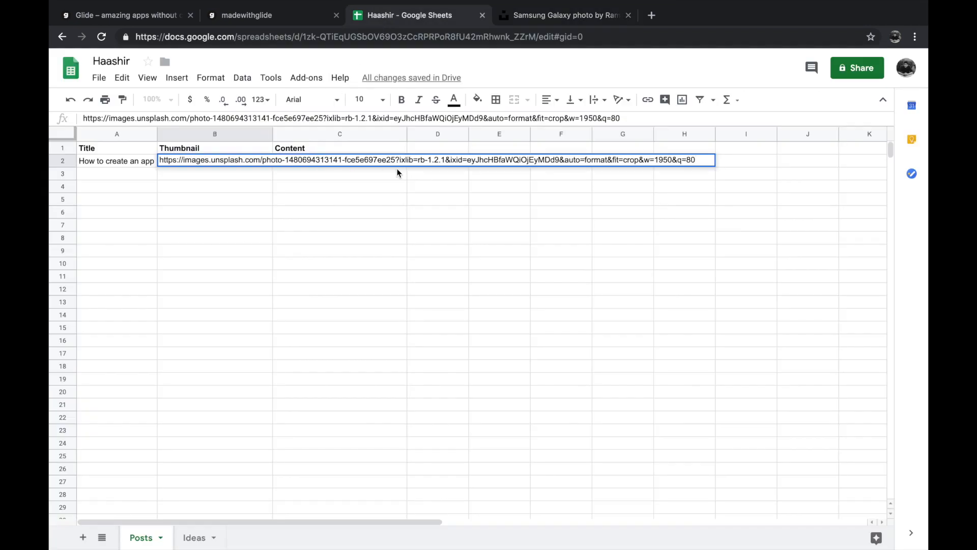
{"action": "left_click", "coordinate": [376, 186]}
{"action": "left_click_drag", "start_coordinate": [273, 133], "coordinate": [703, 183]}
- Enter "Today, anybody can create a dynamic data-driven app using Glideapp.io" as the first post's content in cell C2
{"action": "double_click", "coordinate": [747, 160]}
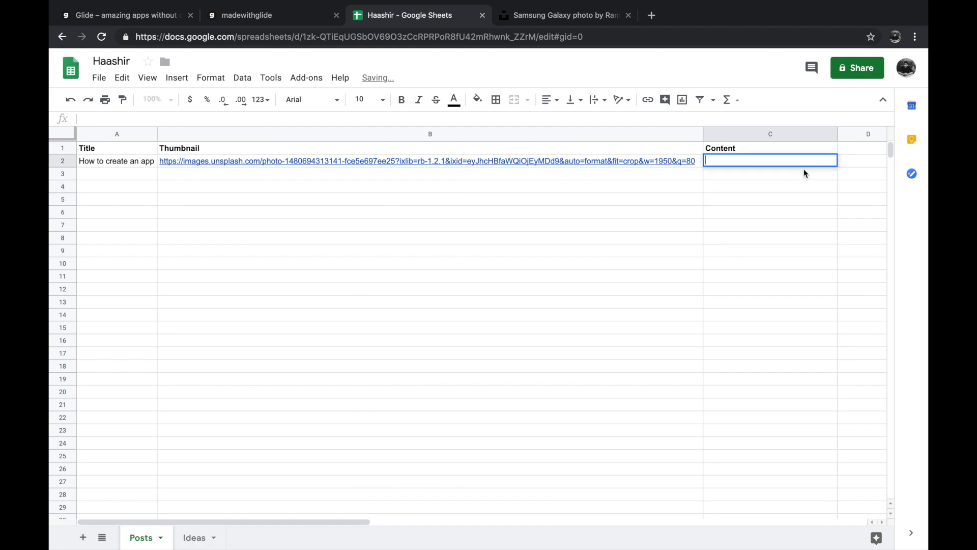
{"action": "type", "text": "Today, anybody can create a dynamic data-dr"}
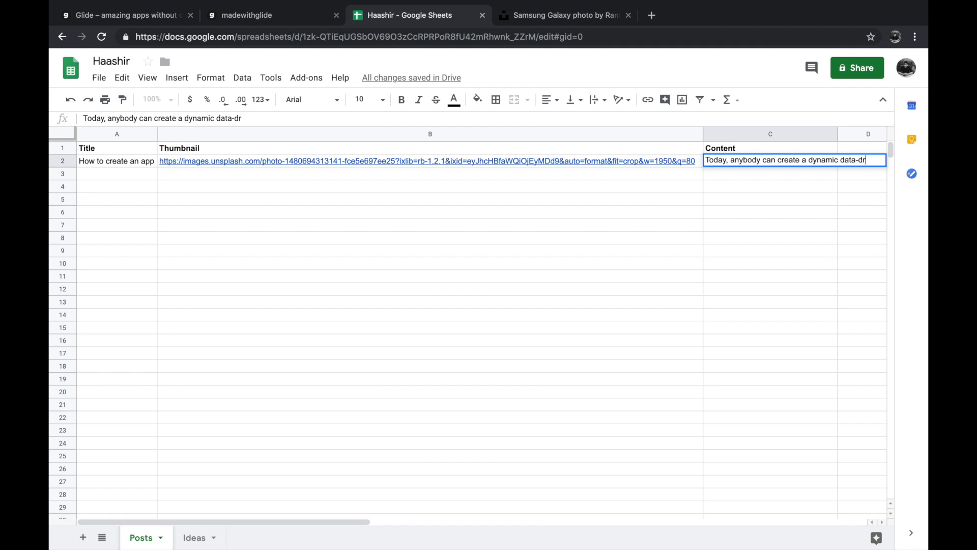
{"action": "type", "text": "iven app usi"}
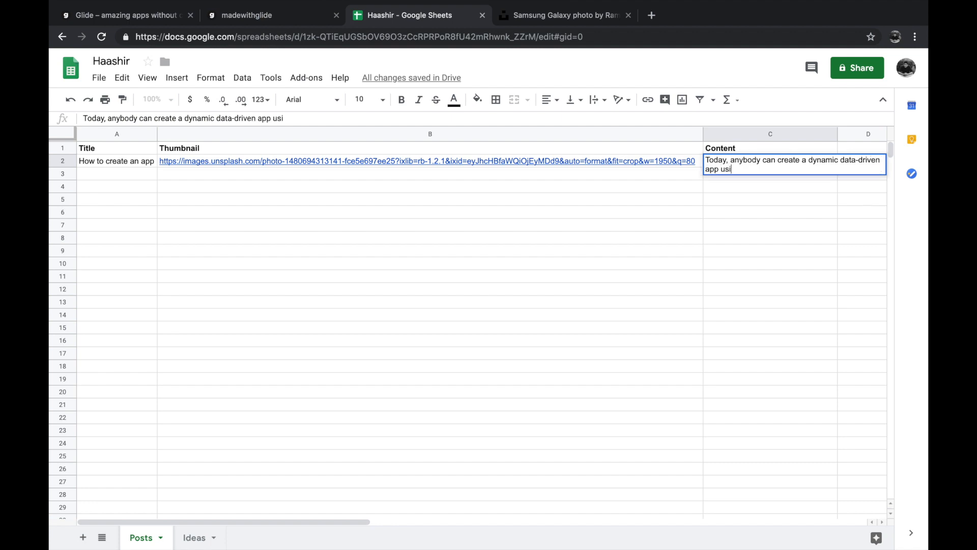
{"action": "type", "text": "ng Glideapp.io"}
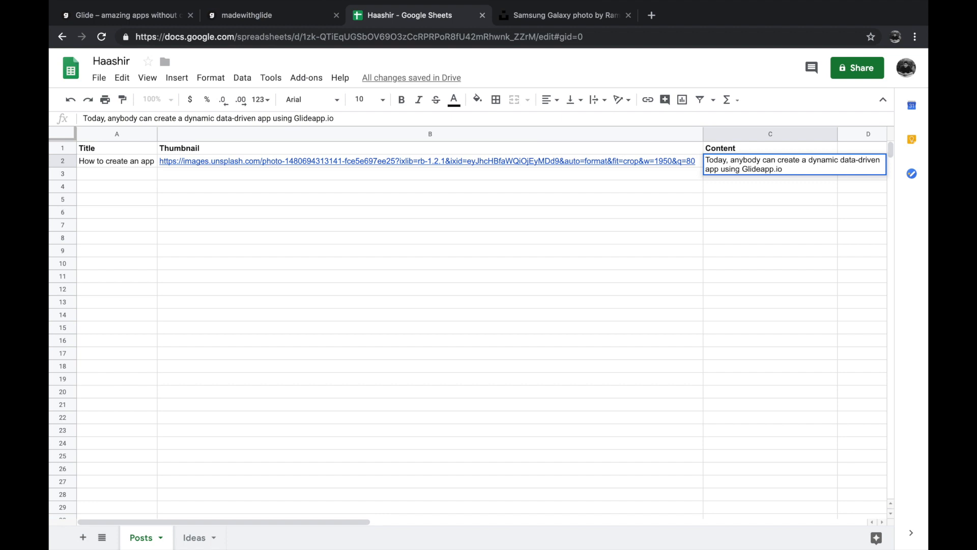
{"action": "left_click", "coordinate": [798, 203]}
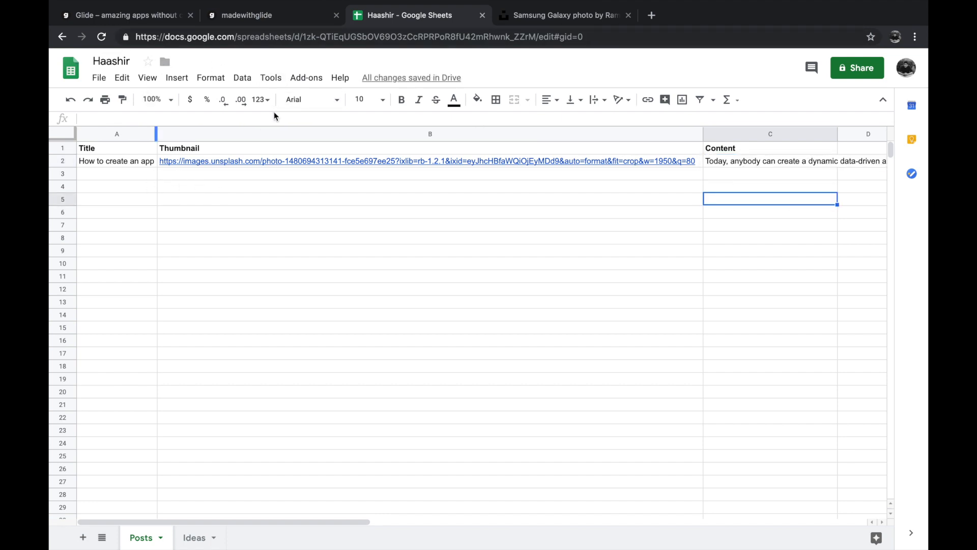
- Switch to Glide, check the "How to create an app" post in the preview and reload the sheet
{"action": "left_click", "coordinate": [167, 19]}
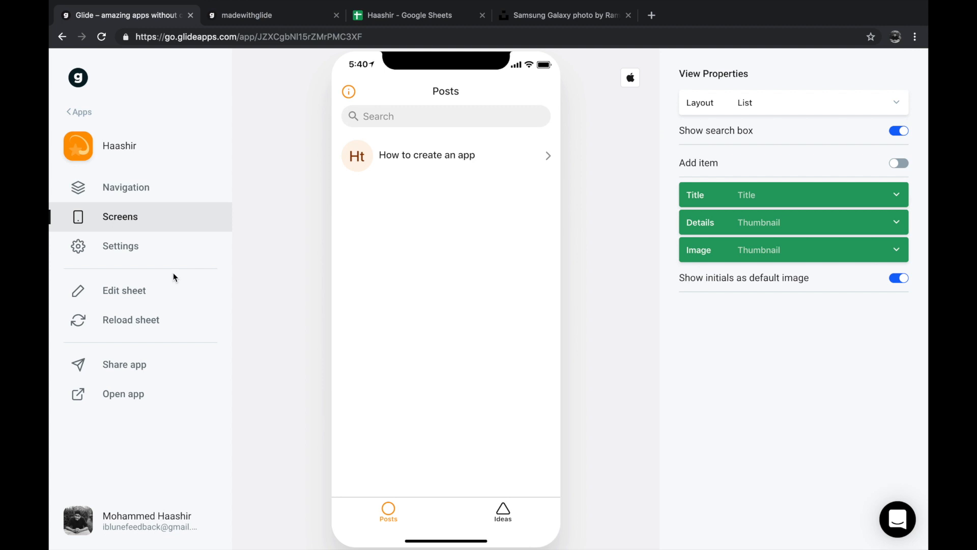
{"action": "left_click", "coordinate": [423, 166]}
{"action": "left_click", "coordinate": [351, 91]}
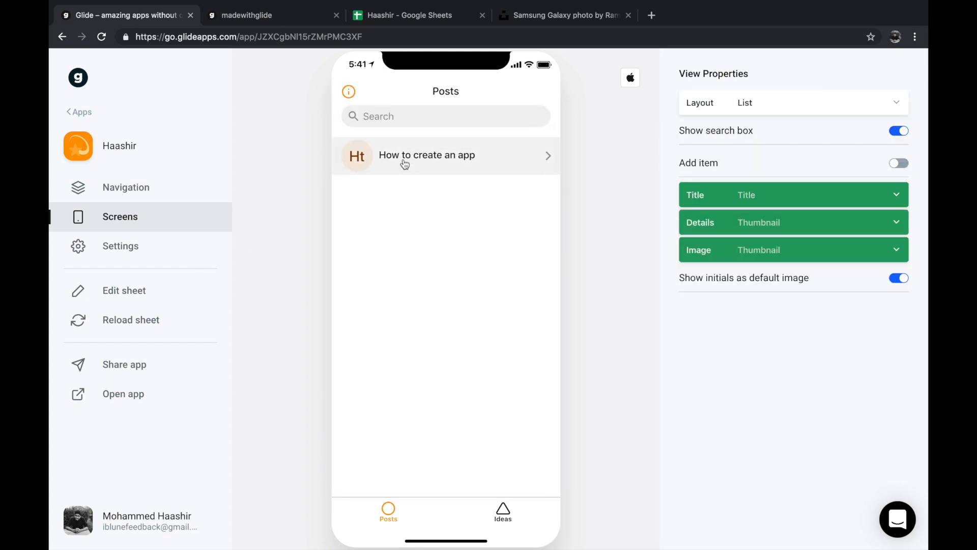
{"action": "left_click", "coordinate": [405, 164]}
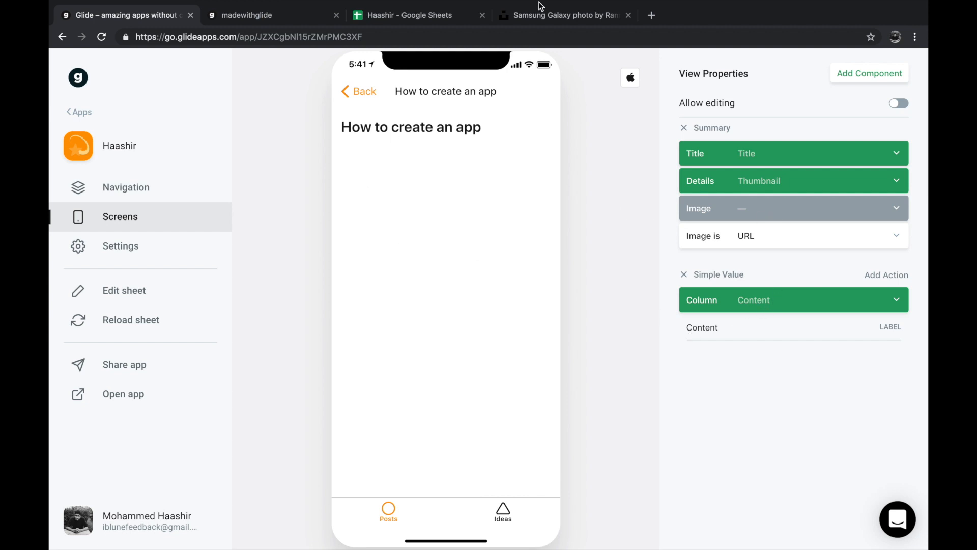
{"action": "left_click", "coordinate": [349, 96]}
{"action": "left_click", "coordinate": [73, 325]}
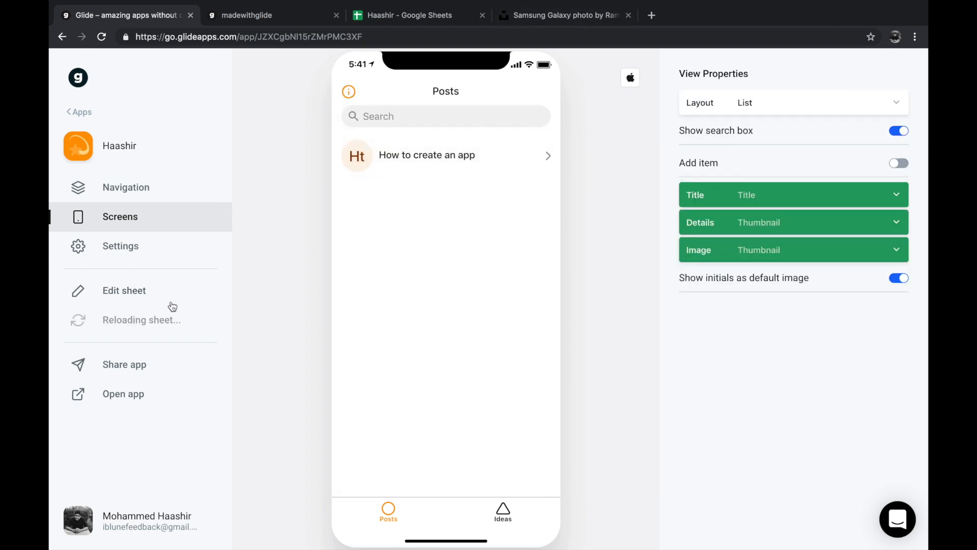
- On the post's detail screen, clear the Details column of the Summary and set its Image to Thumbnail
{"action": "left_click", "coordinate": [451, 168]}
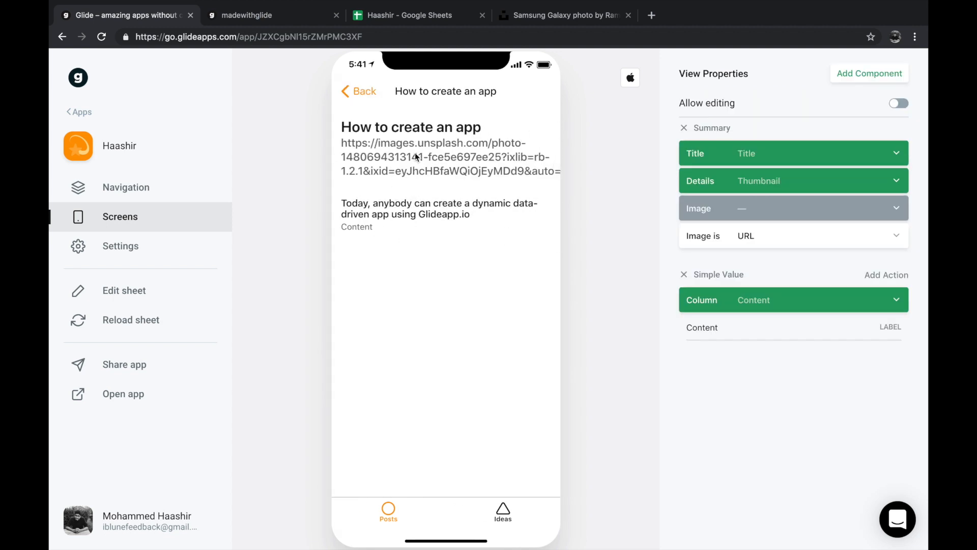
{"action": "left_click", "coordinate": [750, 186]}
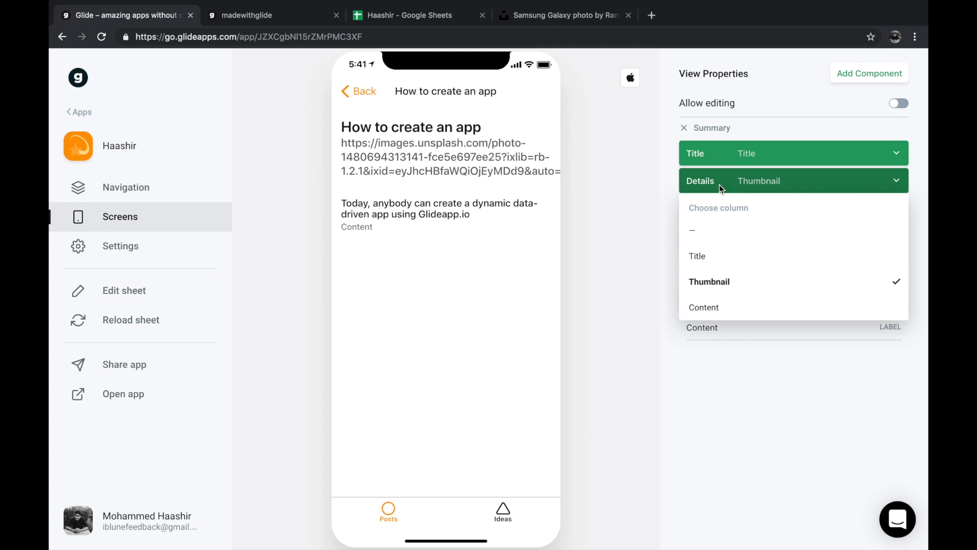
{"action": "left_click", "coordinate": [711, 236]}
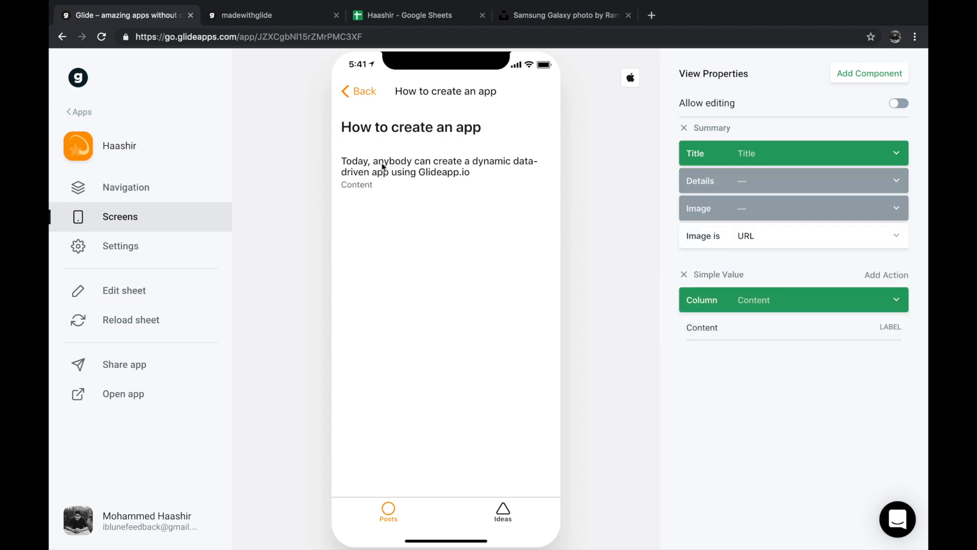
{"action": "left_click", "coordinate": [752, 210]}
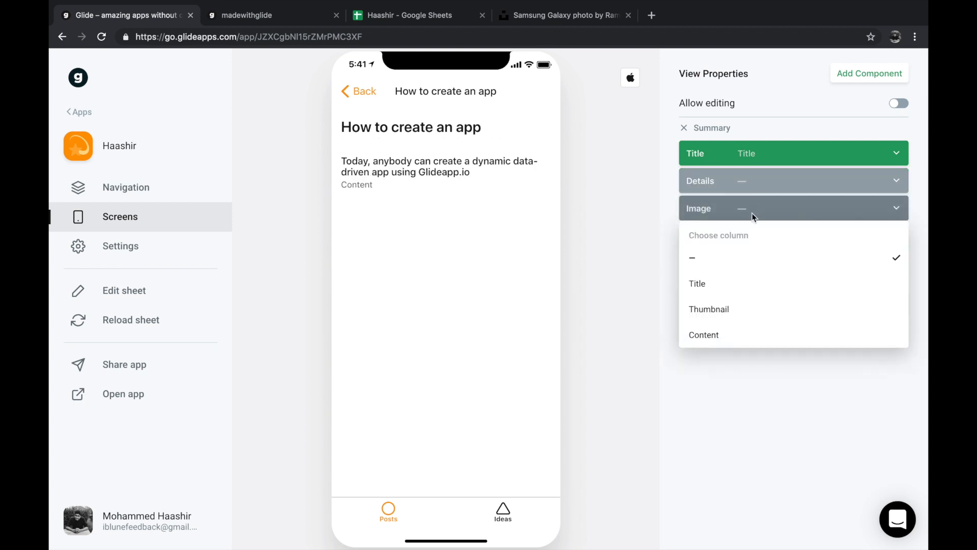
{"action": "left_click", "coordinate": [721, 310]}
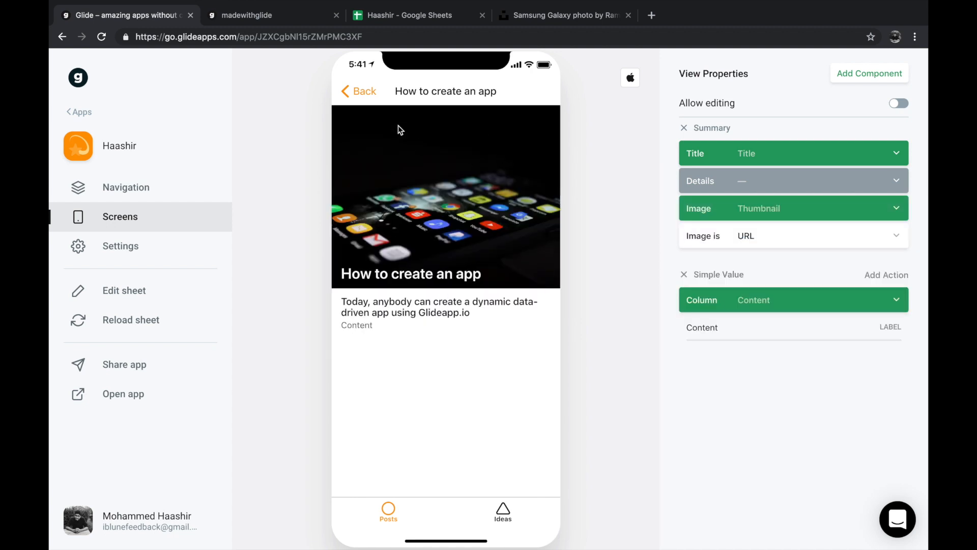
- Go back to the Posts screen, try the Tiles and Calendar layouts and set the layout to Columns
{"action": "left_click", "coordinate": [368, 98]}
{"action": "left_click", "coordinate": [764, 109]}
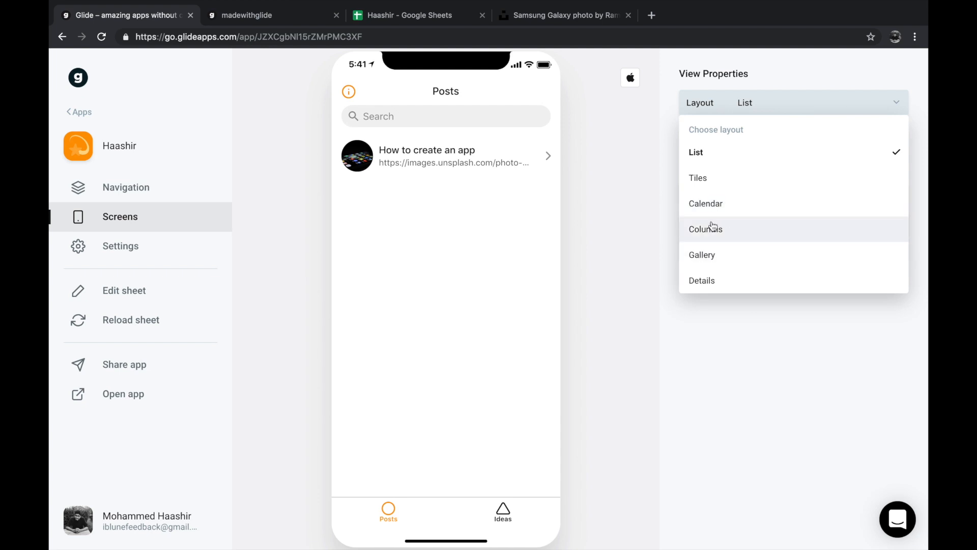
{"action": "left_click", "coordinate": [714, 179]}
{"action": "left_click", "coordinate": [748, 105]}
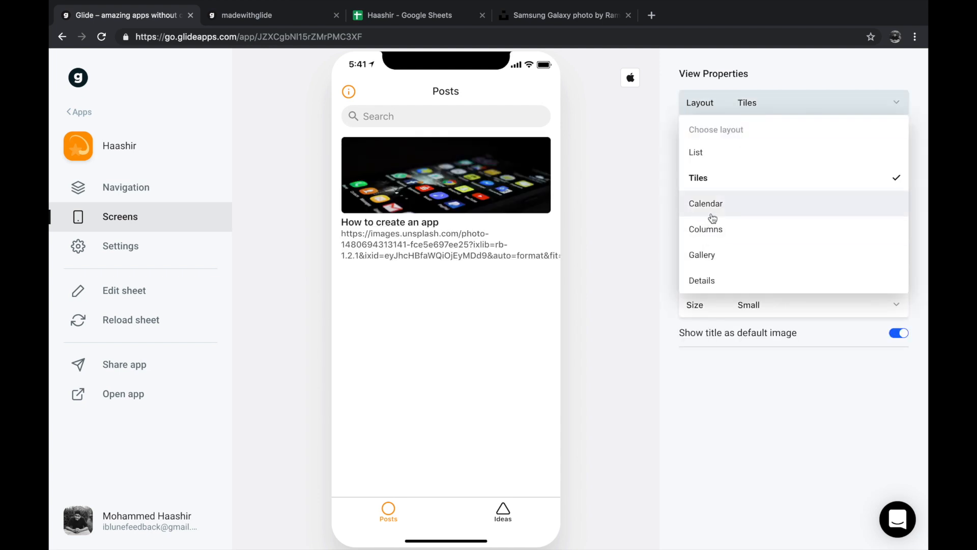
{"action": "left_click", "coordinate": [712, 210]}
{"action": "left_click", "coordinate": [756, 108]}
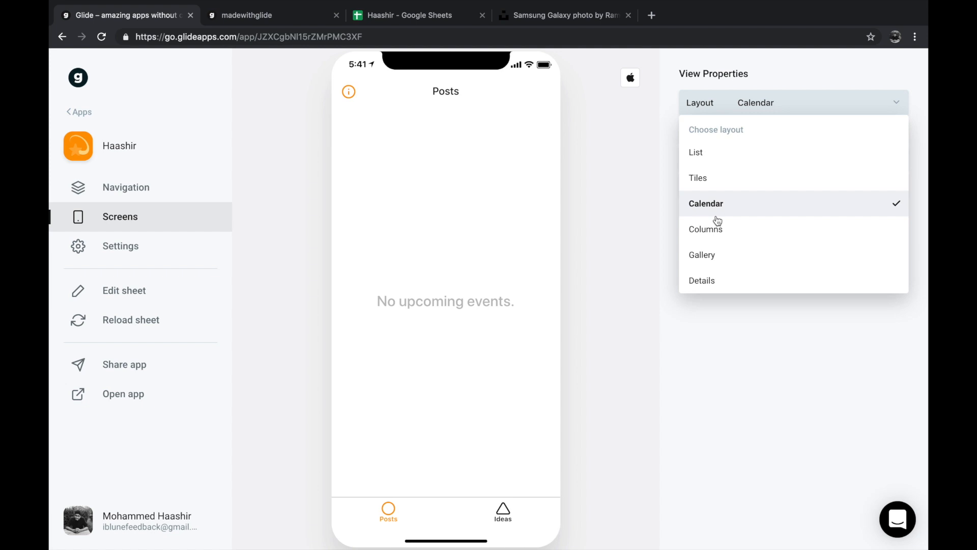
{"action": "left_click", "coordinate": [716, 222]}
{"action": "left_click", "coordinate": [751, 114]}
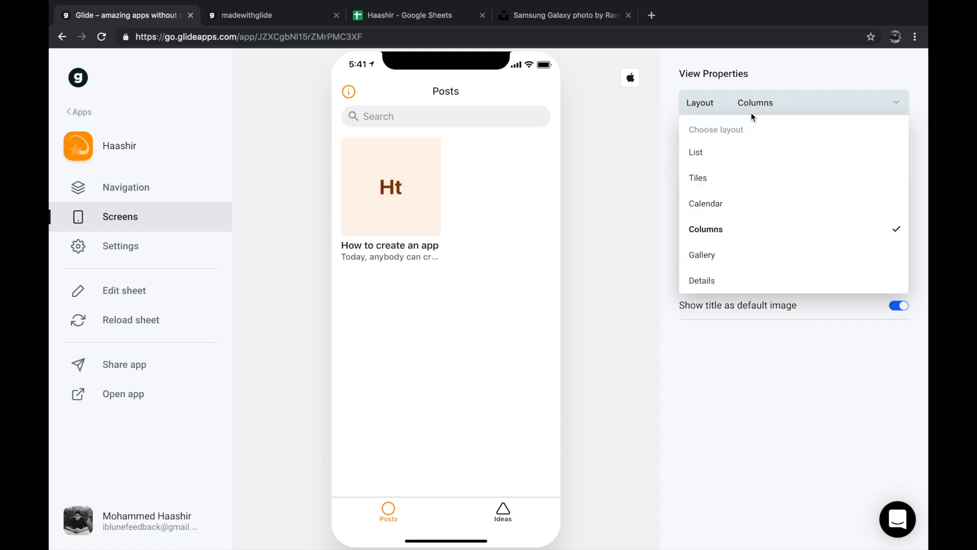
{"action": "left_click", "coordinate": [680, 397]}
- Set the Posts screen's Image to the Thumbnail column and preview the post's detail screen
{"action": "left_click", "coordinate": [767, 224]}
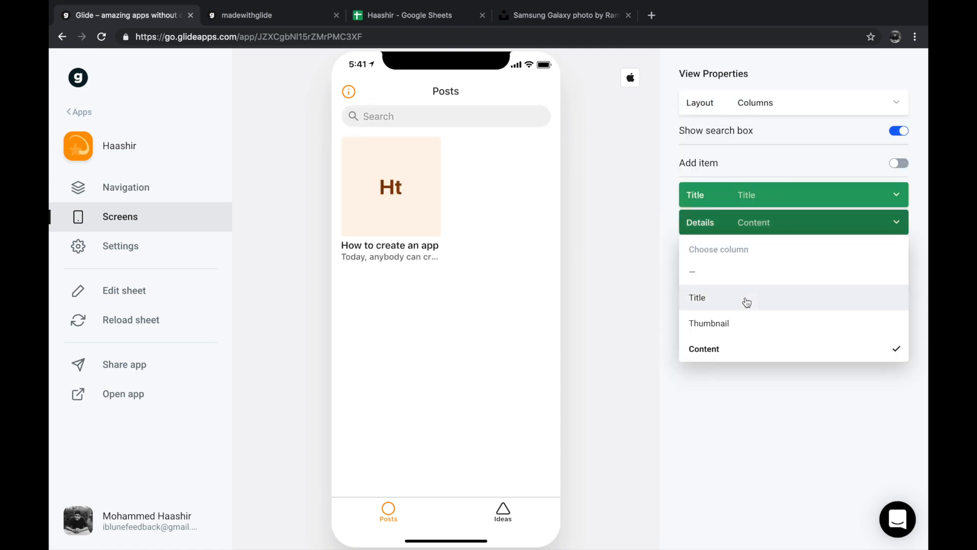
{"action": "left_click", "coordinate": [701, 436]}
{"action": "left_click", "coordinate": [753, 246]}
{"action": "left_click", "coordinate": [721, 329]}
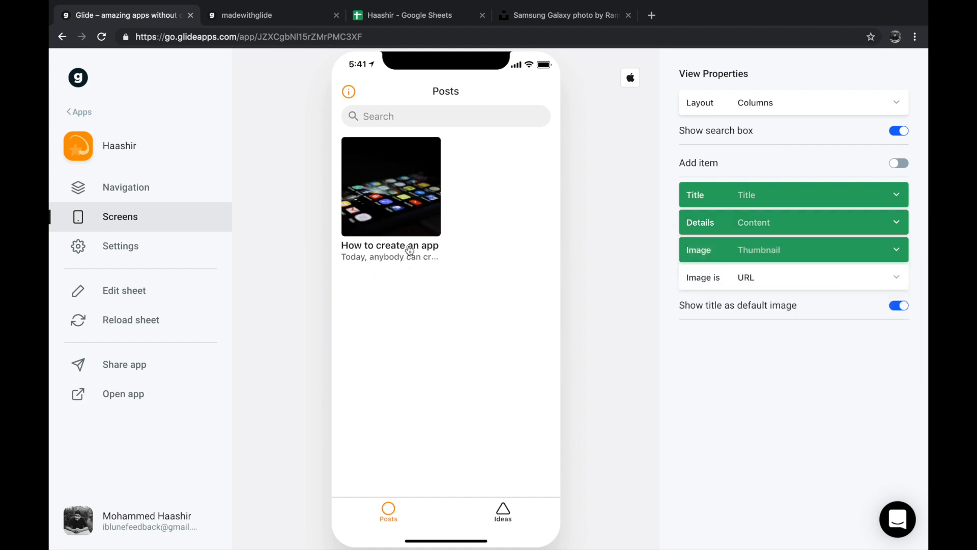
{"action": "left_click", "coordinate": [421, 204]}
{"action": "left_click", "coordinate": [371, 97]}
- Enable Add item on the Posts screen and inspect the fields of its new item form
{"action": "left_click", "coordinate": [806, 268]}
{"action": "left_click", "coordinate": [744, 421]}
{"action": "left_click", "coordinate": [716, 163]}
{"action": "left_click", "coordinate": [542, 92]}
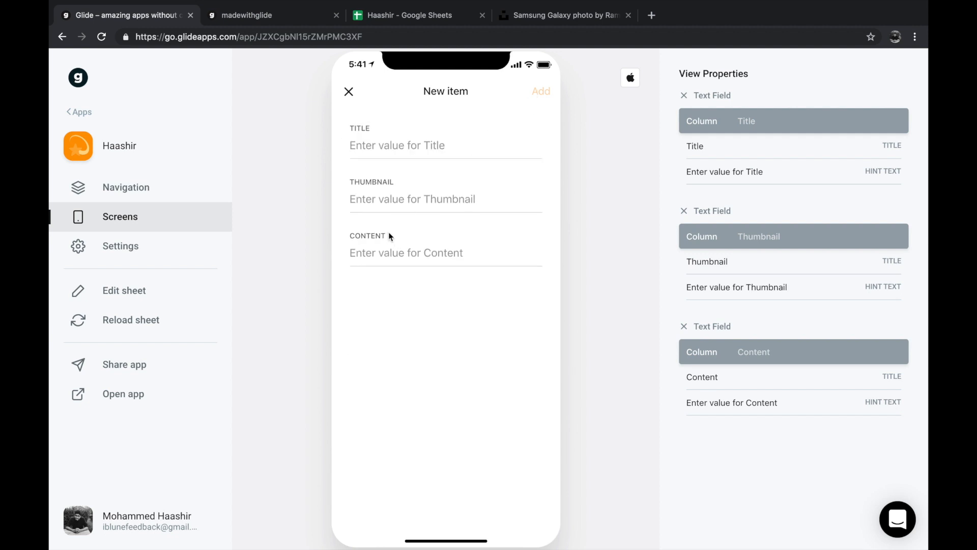
{"action": "triple_click", "coordinate": [749, 173]}
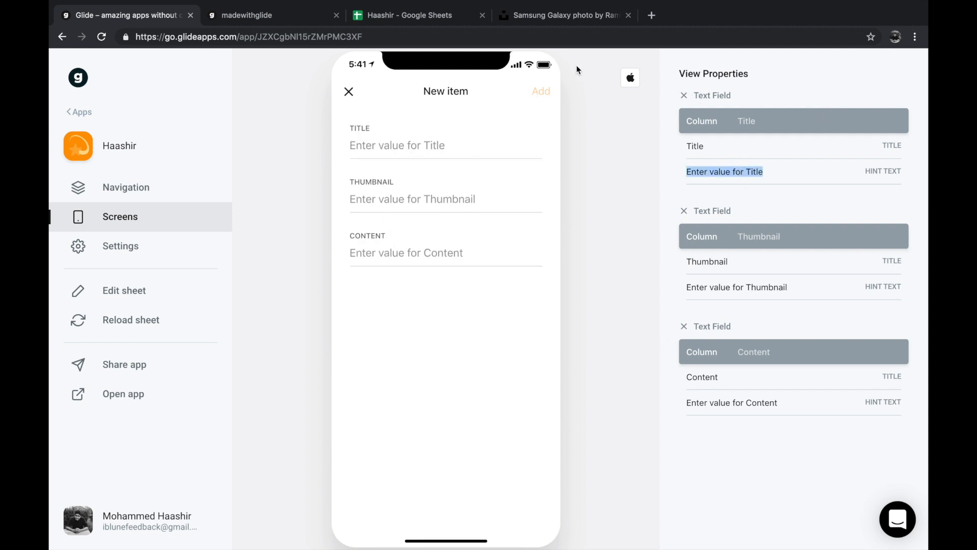
{"action": "left_click", "coordinate": [349, 92]}
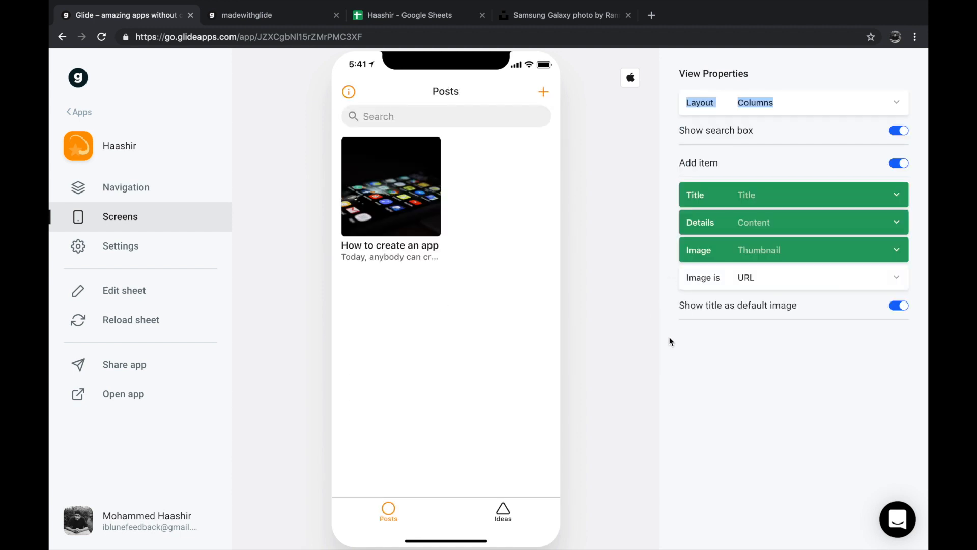
- Enable Add item on the Ideas screen and open its new item form in the preview
{"action": "left_click", "coordinate": [488, 512]}
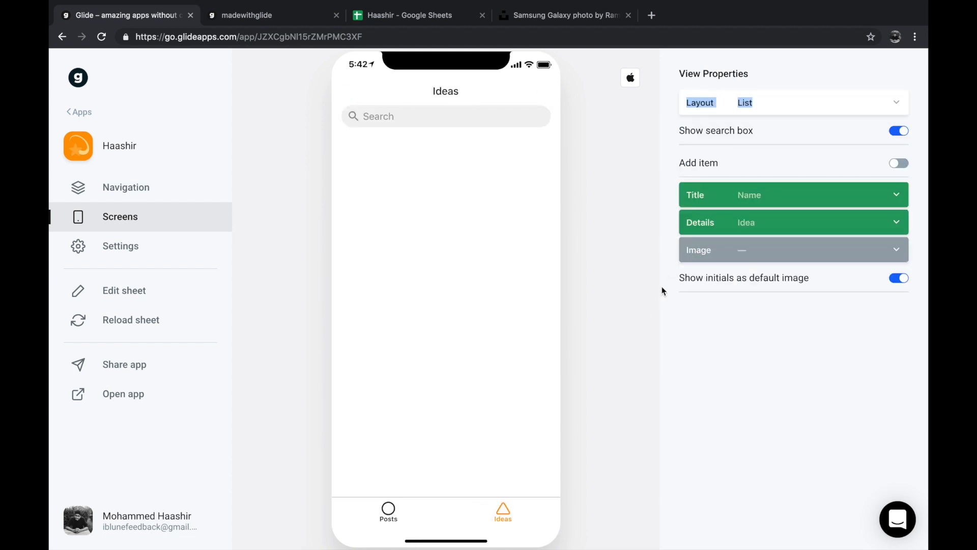
{"action": "left_click", "coordinate": [899, 163]}
{"action": "left_click", "coordinate": [543, 91]}
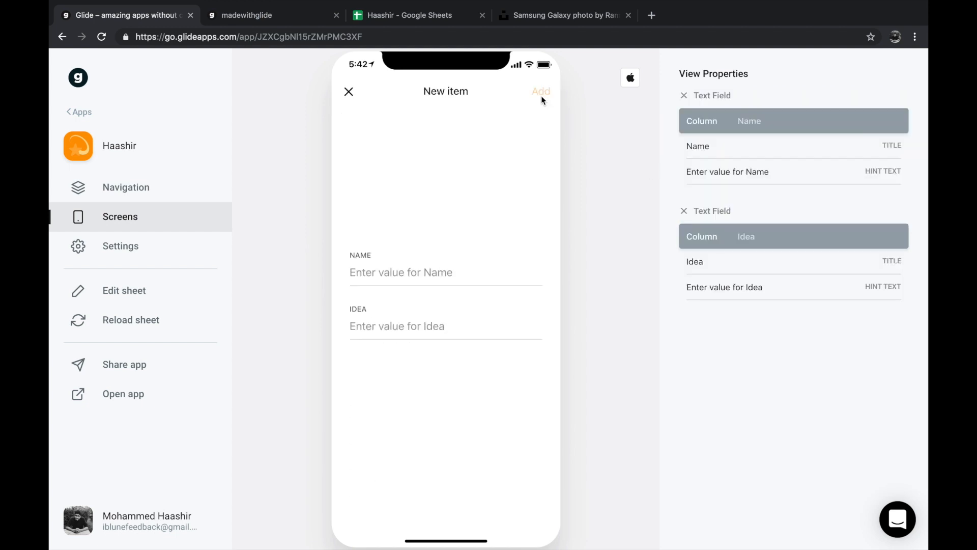
- Add an idea with the submitter's name and the text "Can you teach me how to create CoreML models for iOS apps?"
{"action": "left_click", "coordinate": [447, 162]}
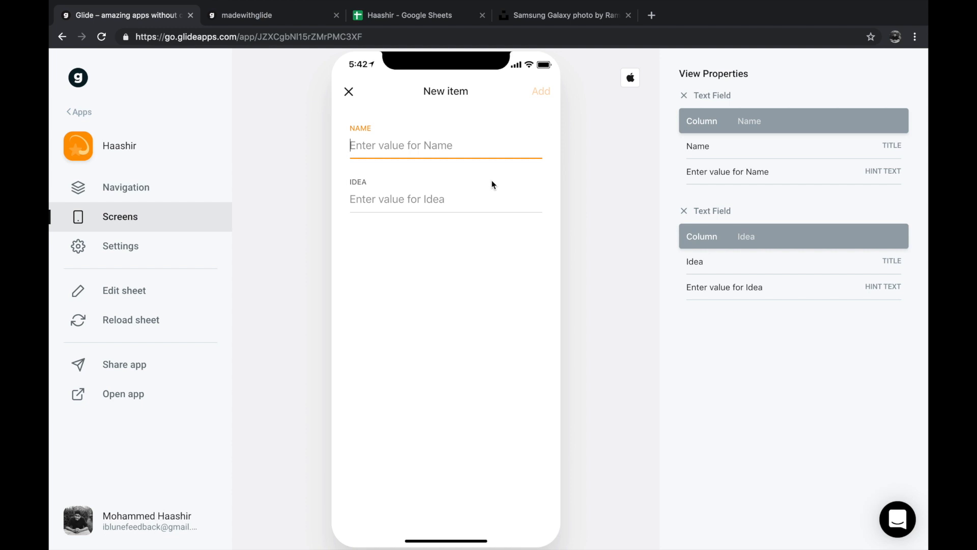
{"action": "type", "text": "Jacvk"}
{"action": "key", "text": "Tab"}
{"action": "left_click", "coordinate": [446, 150]}
{"action": "type", "text": "k"}
{"action": "key", "text": "Tab"}
{"action": "type", "text": "C"}
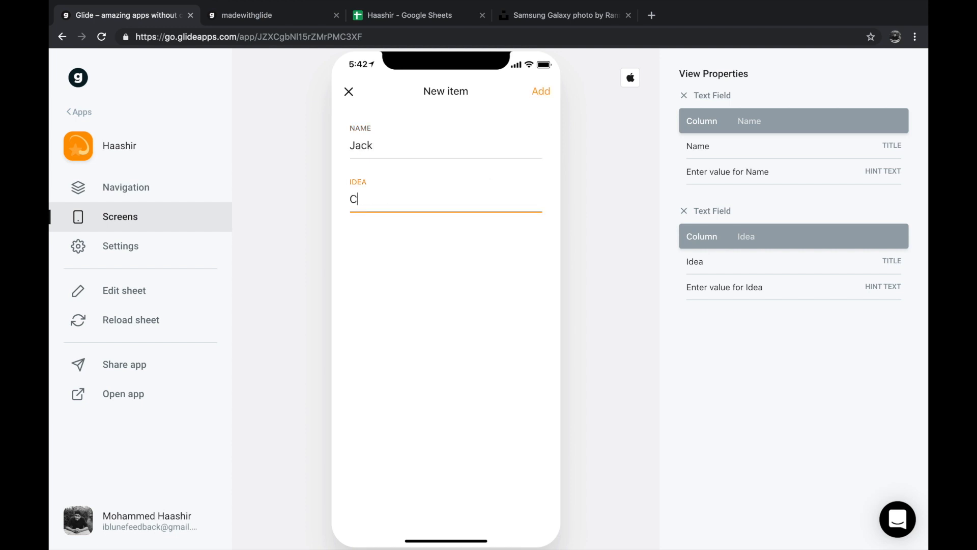
{"action": "type", "text": "an you teach me how to cr"}
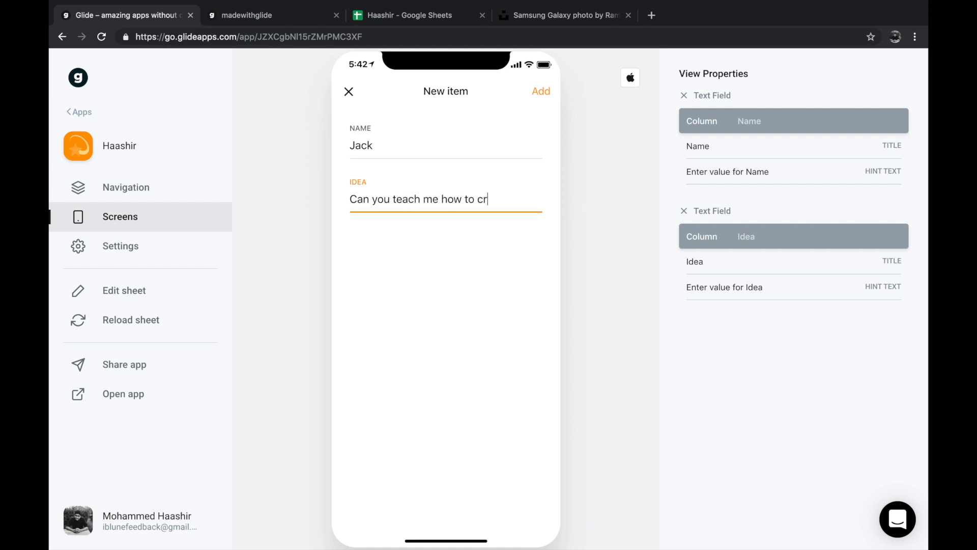
{"action": "type", "text": "eate CoreML model"}
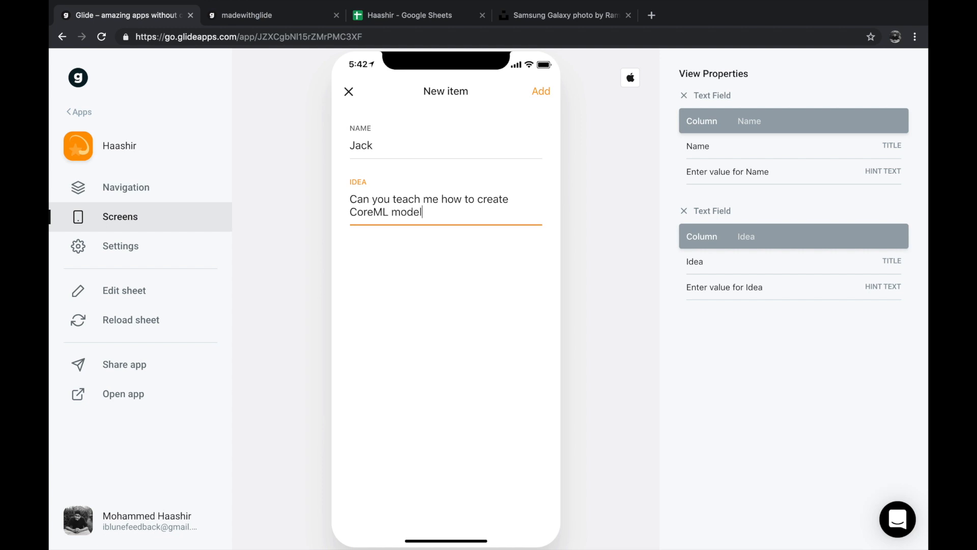
{"action": "type", "text": "s for iOS apps?"}
{"action": "left_click", "coordinate": [543, 93]}
- Check the added idea's detail screen in the app preview
{"action": "left_click", "coordinate": [456, 162]}
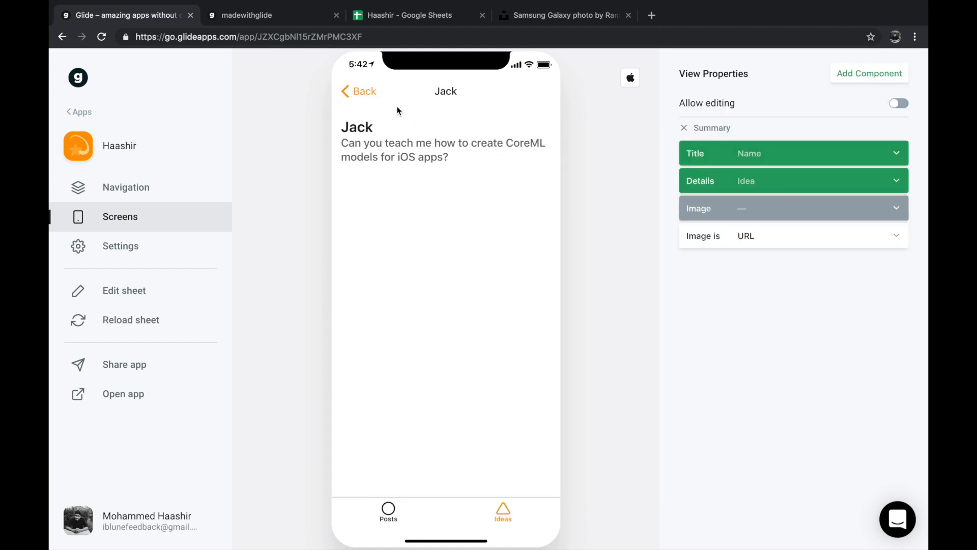
{"action": "left_click", "coordinate": [362, 93]}
{"action": "left_click", "coordinate": [426, 166]}
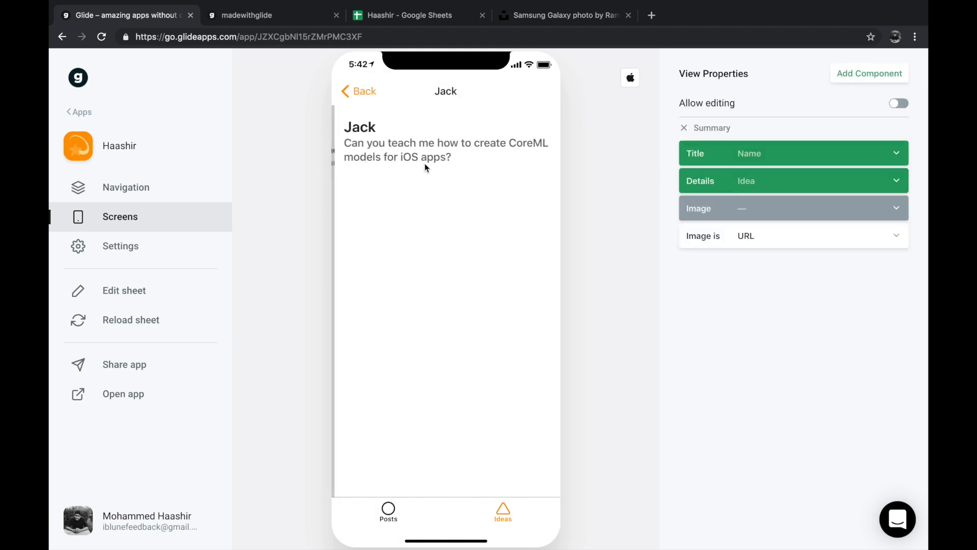
- Return the preview to the Posts screen and set the app's accent color to blue in its settings
{"action": "left_click", "coordinate": [503, 511]}
{"action": "left_click", "coordinate": [406, 511]}
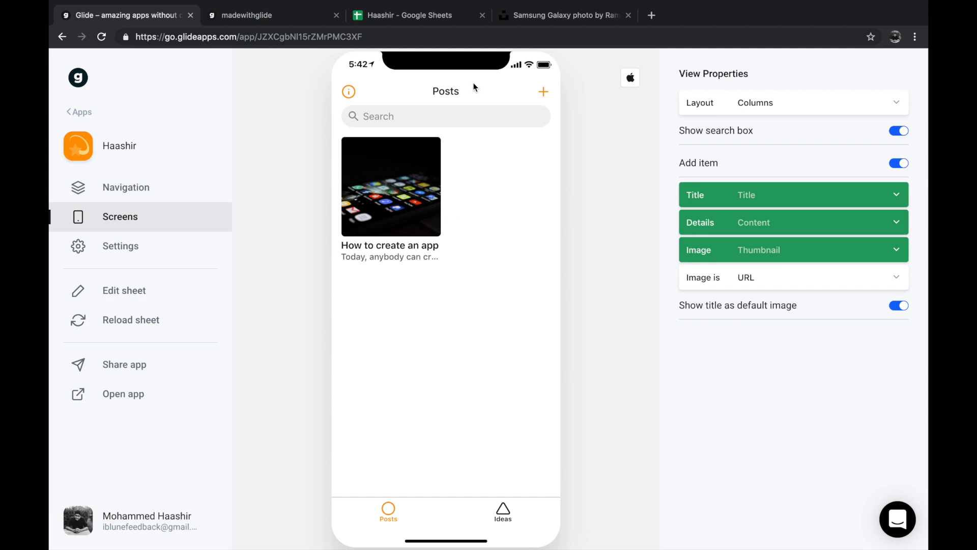
{"action": "left_click", "coordinate": [518, 117]}
{"action": "left_click", "coordinate": [162, 253]}
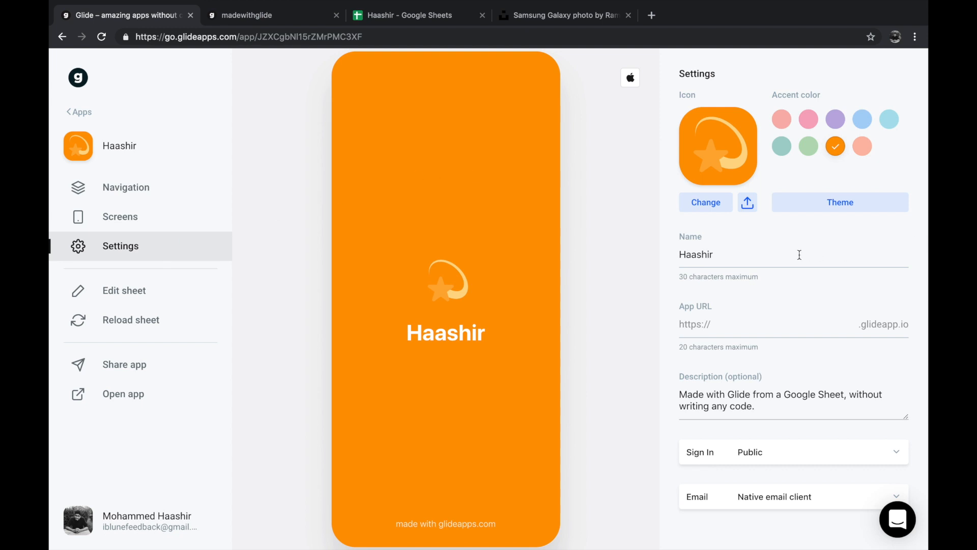
{"action": "left_click", "coordinate": [809, 146]}
{"action": "left_click", "coordinate": [836, 119]}
{"action": "left_click", "coordinate": [863, 119]}
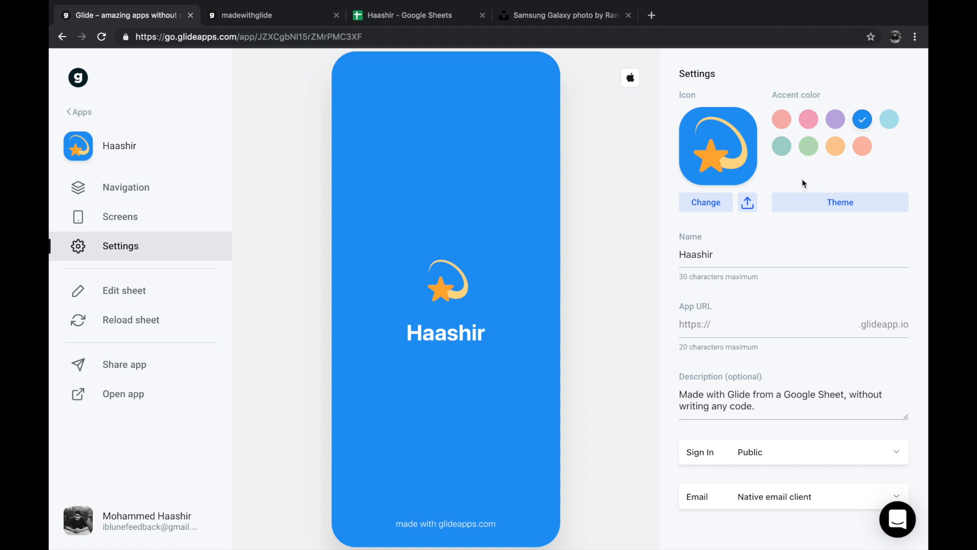
- Apply the Dark Theme to the app and check the Posts and Ideas screens in the preview
{"action": "left_click", "coordinate": [822, 207]}
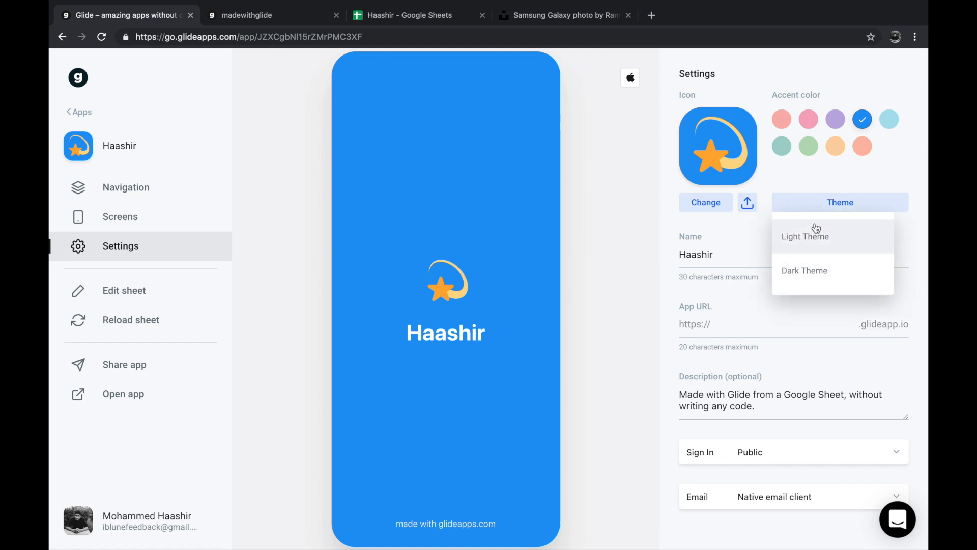
{"action": "left_click", "coordinate": [812, 268]}
{"action": "left_click", "coordinate": [187, 228]}
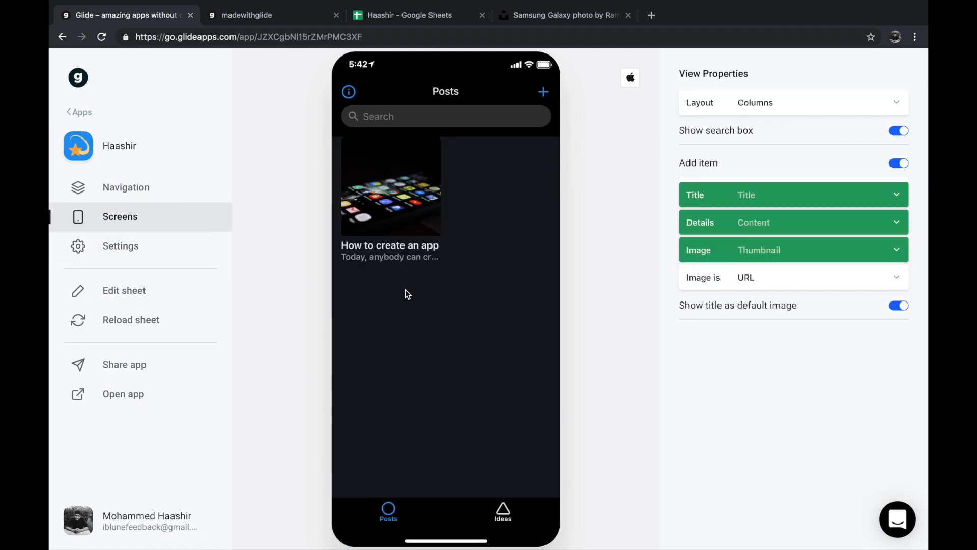
{"action": "left_click", "coordinate": [497, 524]}
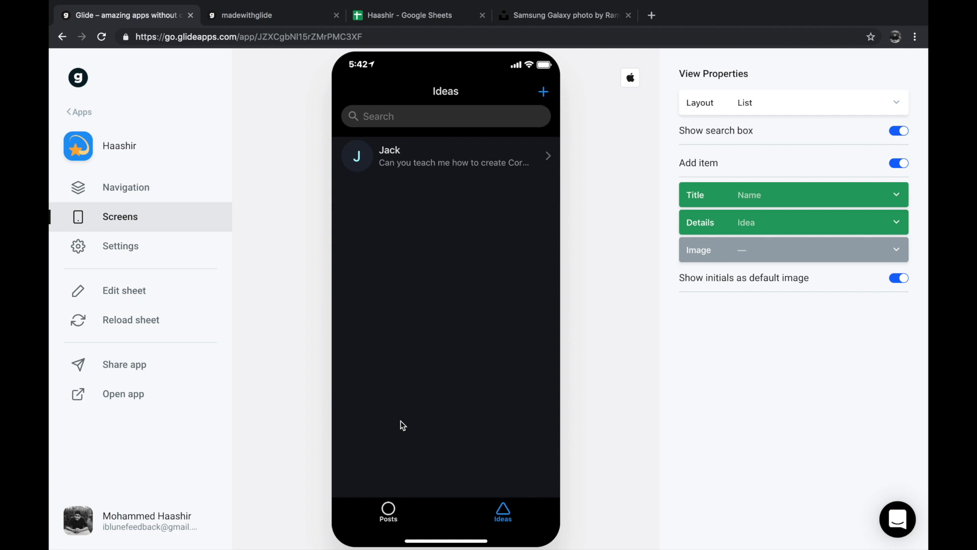
- Clear the optional description text in the app's settings
{"action": "left_click", "coordinate": [158, 257]}
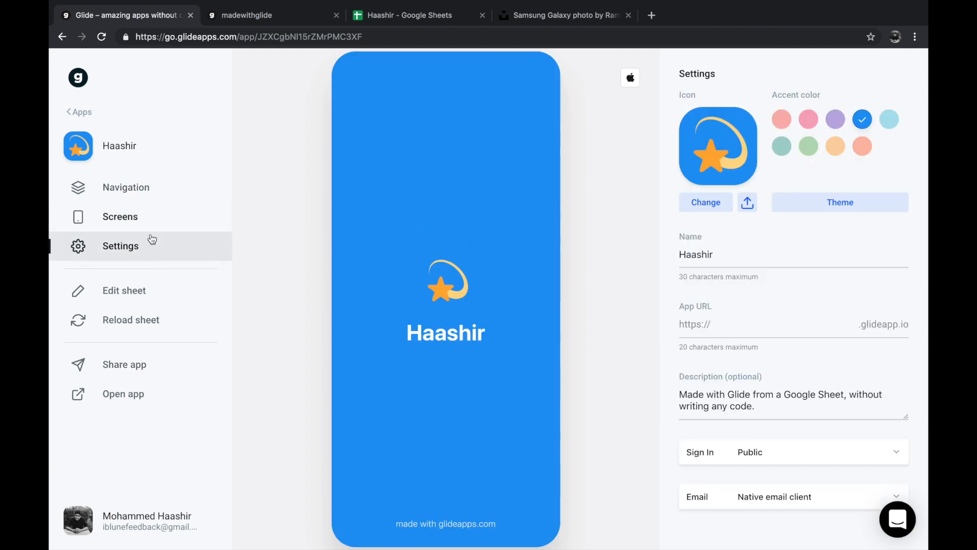
{"action": "scroll", "coordinate": [781, 451], "scroll_direction": "down", "scroll_amount": 3}
{"action": "left_click", "coordinate": [769, 331]}
{"action": "key", "text": "ctrl+a"}
{"action": "key", "text": "BackSpace"}
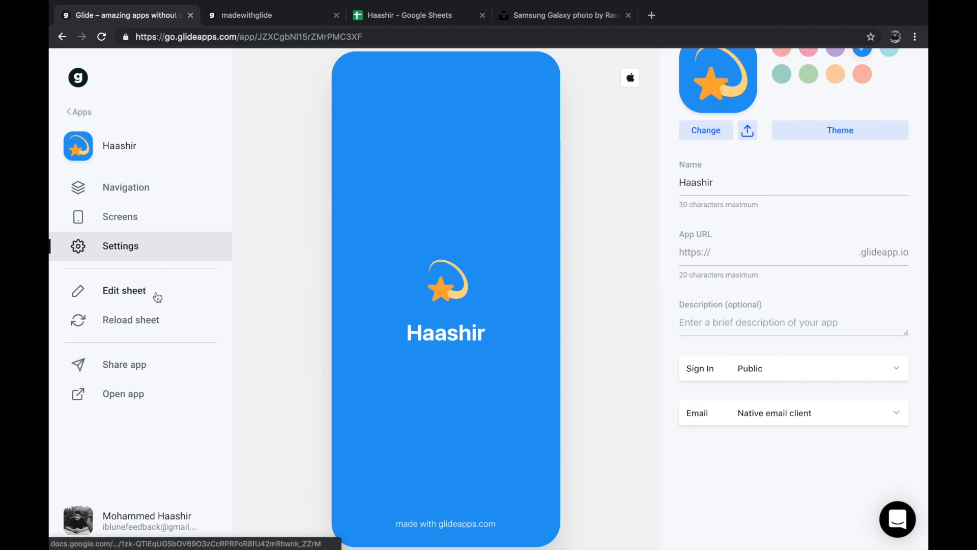
- Change the Posts tab's navigation icon to Book Open
{"action": "left_click", "coordinate": [154, 198]}
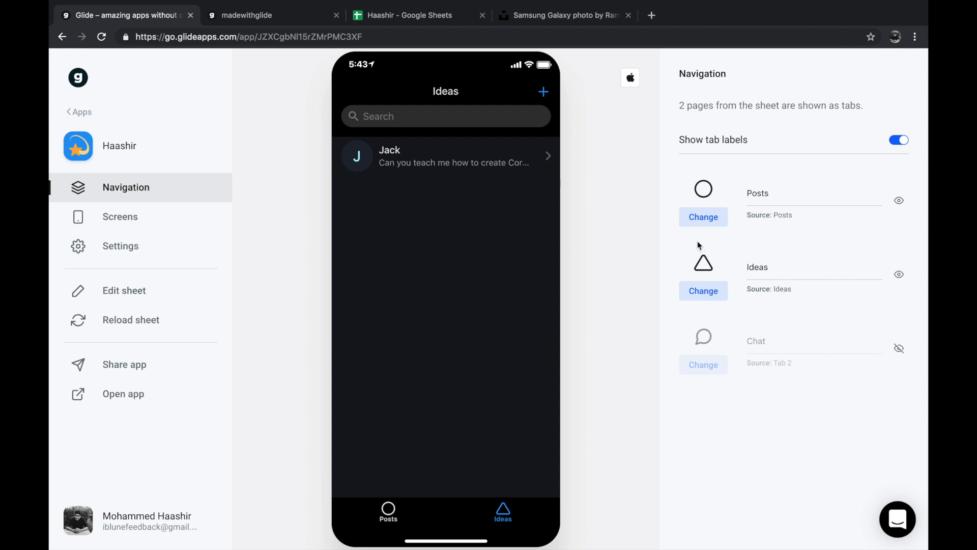
{"action": "left_click", "coordinate": [690, 219]}
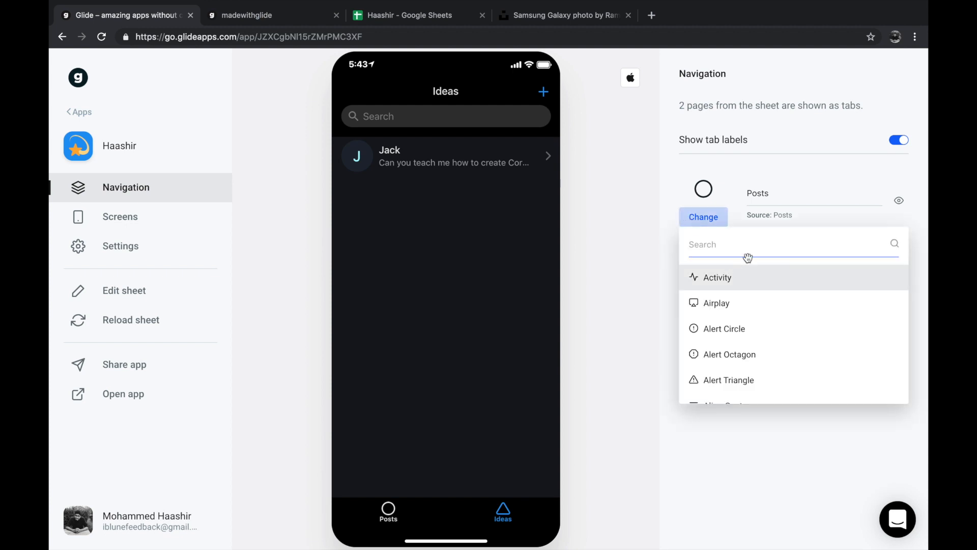
{"action": "scroll", "coordinate": [713, 354], "scroll_direction": "down", "scroll_amount": 5}
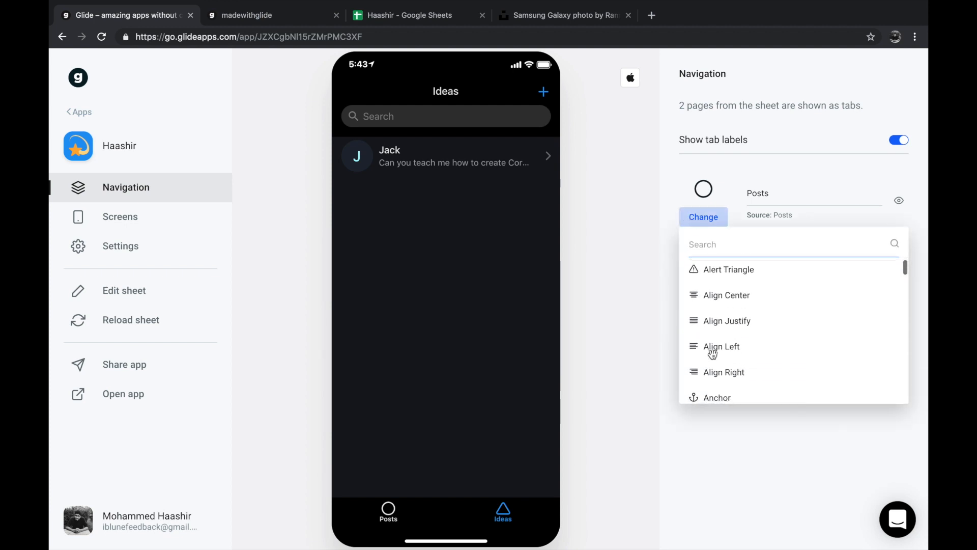
{"action": "scroll", "coordinate": [713, 352], "scroll_direction": "down", "scroll_amount": 3}
{"action": "scroll", "coordinate": [713, 351], "scroll_direction": "up", "scroll_amount": 3}
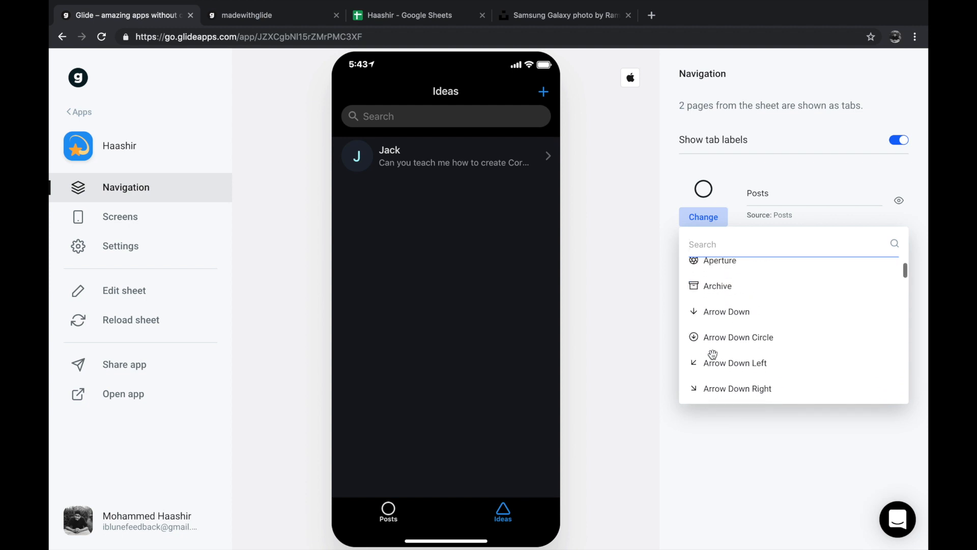
{"action": "scroll", "coordinate": [723, 291], "scroll_direction": "down", "scroll_amount": 12}
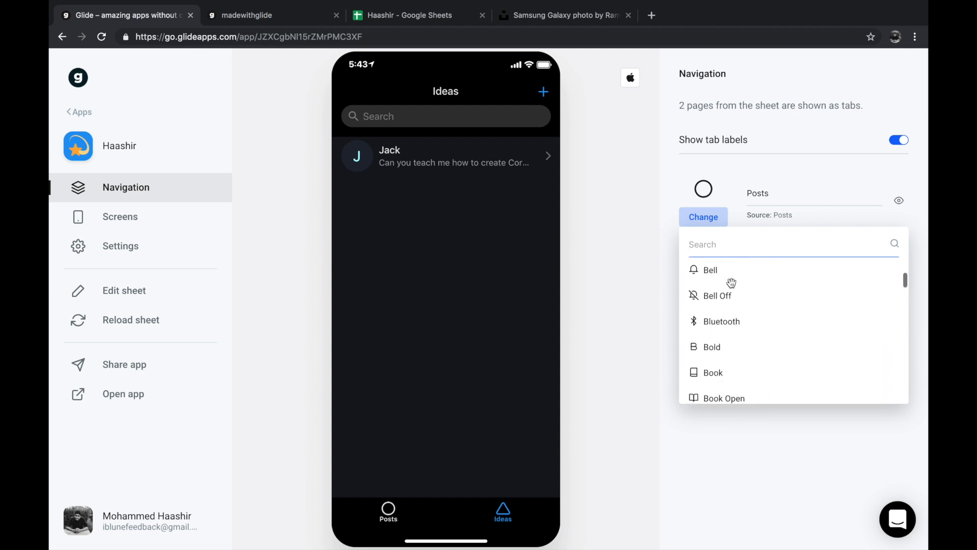
{"action": "scroll", "coordinate": [731, 282], "scroll_direction": "down", "scroll_amount": 6}
{"action": "scroll", "coordinate": [732, 283], "scroll_direction": "up", "scroll_amount": 8}
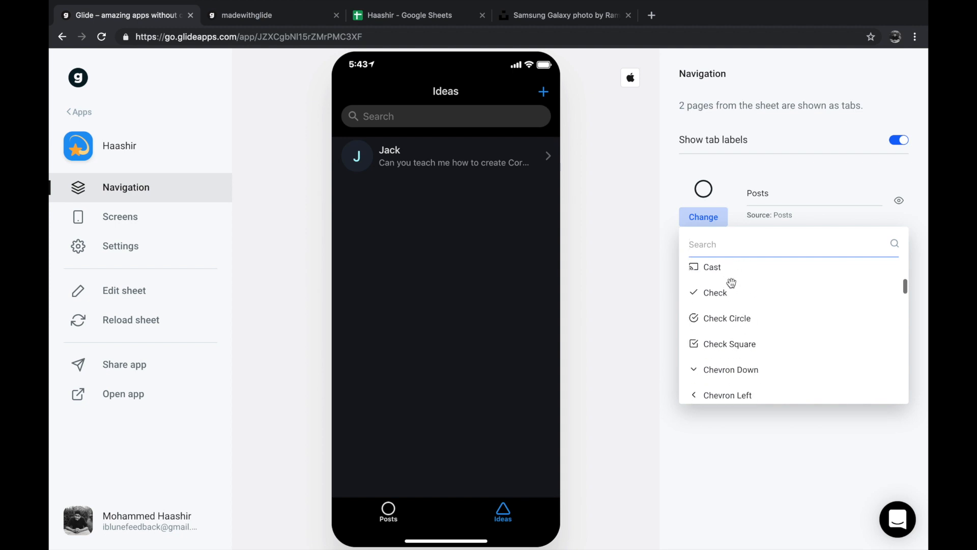
{"action": "scroll", "coordinate": [729, 305], "scroll_direction": "up", "scroll_amount": 3}
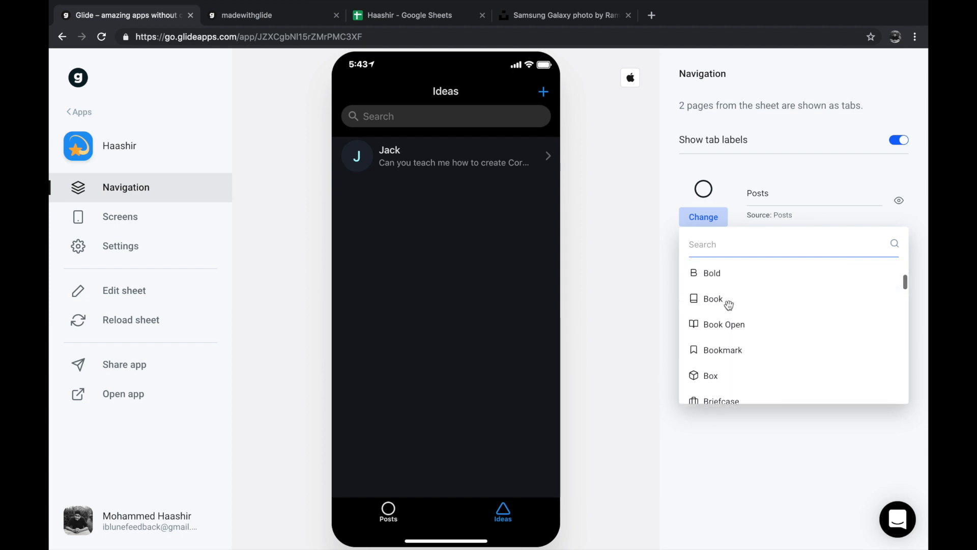
{"action": "left_click", "coordinate": [731, 330]}
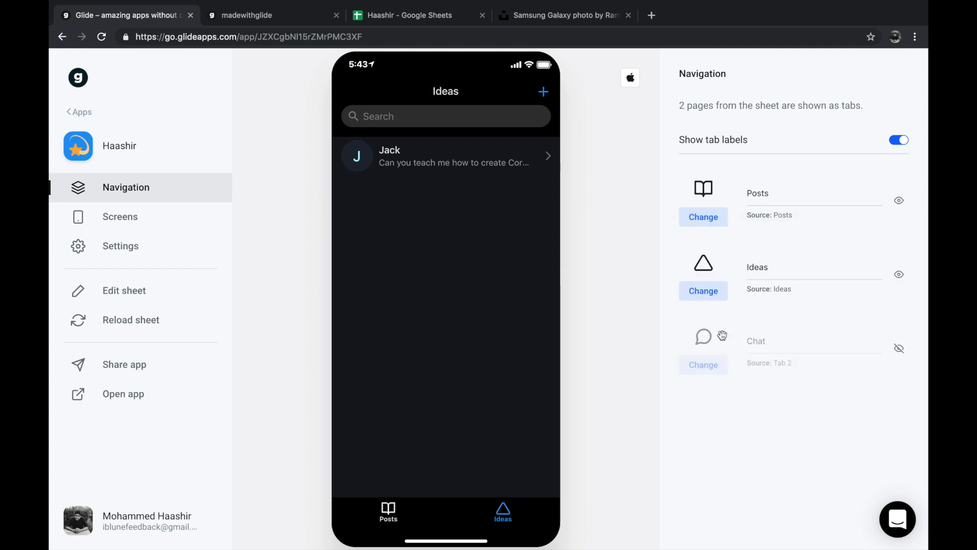
- Search the icon list of the Ideas tab for "bul" and "ligh", and clear the search
{"action": "left_click", "coordinate": [703, 291]}
{"action": "type", "text": "bul"}
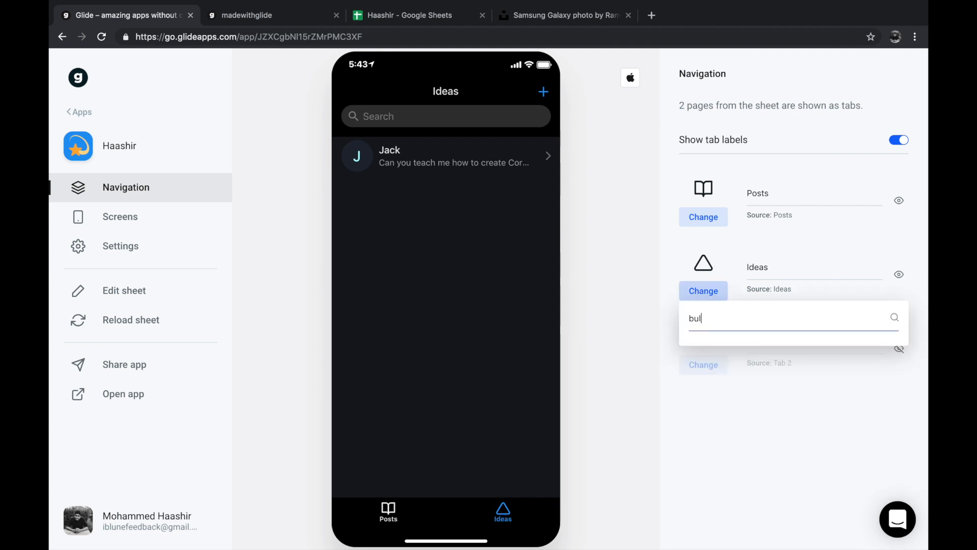
{"action": "key", "text": "BackSpace"}
{"action": "key", "text": "BackSpace"}
{"action": "key", "text": "BackSpace"}
{"action": "type", "text": "ligh"}
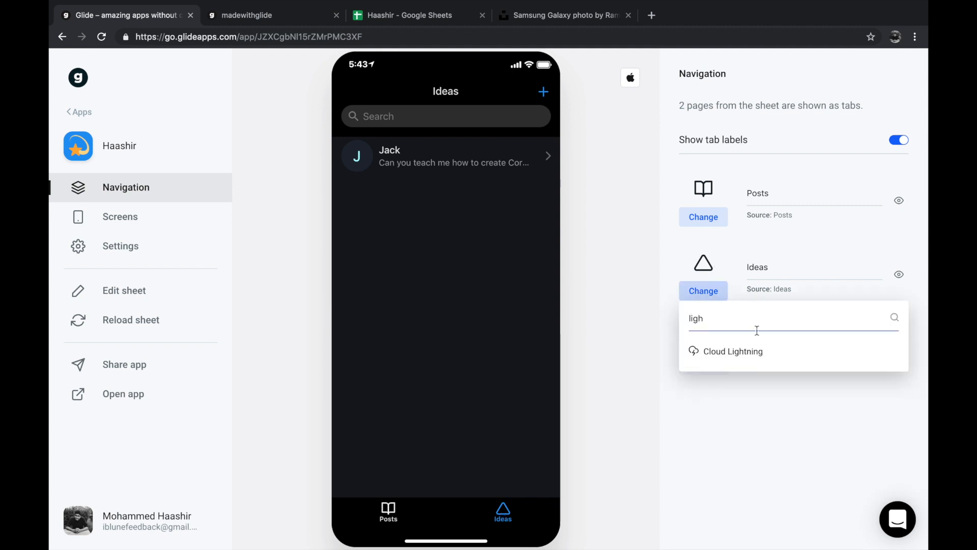
{"action": "key", "text": "BackSpace"}
{"action": "key", "text": "BackSpace"}
{"action": "key", "text": "BackSpace"}
{"action": "key", "text": "BackSpace"}
- Set the Ideas tab's navigation icon to the award ribbon
{"action": "scroll", "coordinate": [747, 403], "scroll_direction": "down", "scroll_amount": 10}
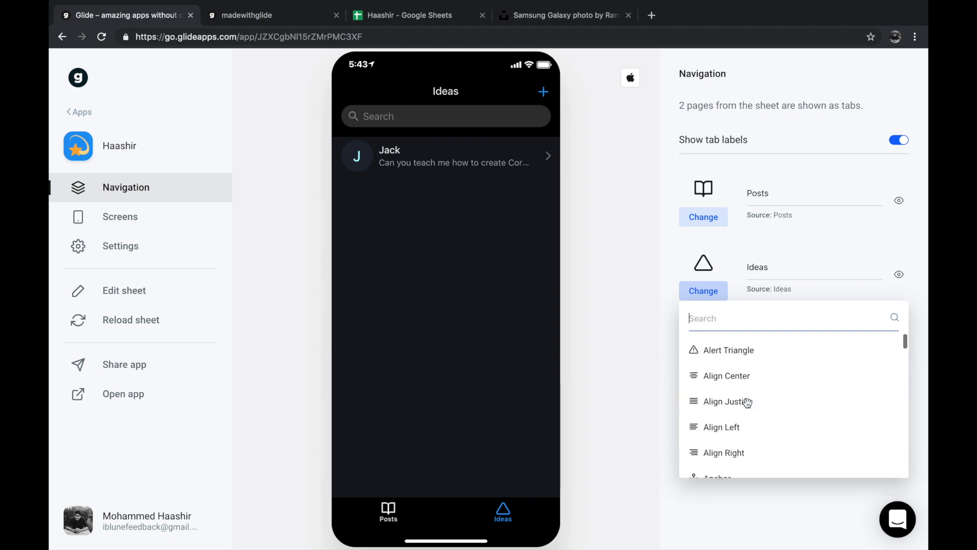
{"action": "scroll", "coordinate": [748, 403], "scroll_direction": "down", "scroll_amount": 6}
{"action": "scroll", "coordinate": [738, 418], "scroll_direction": "up", "scroll_amount": 3}
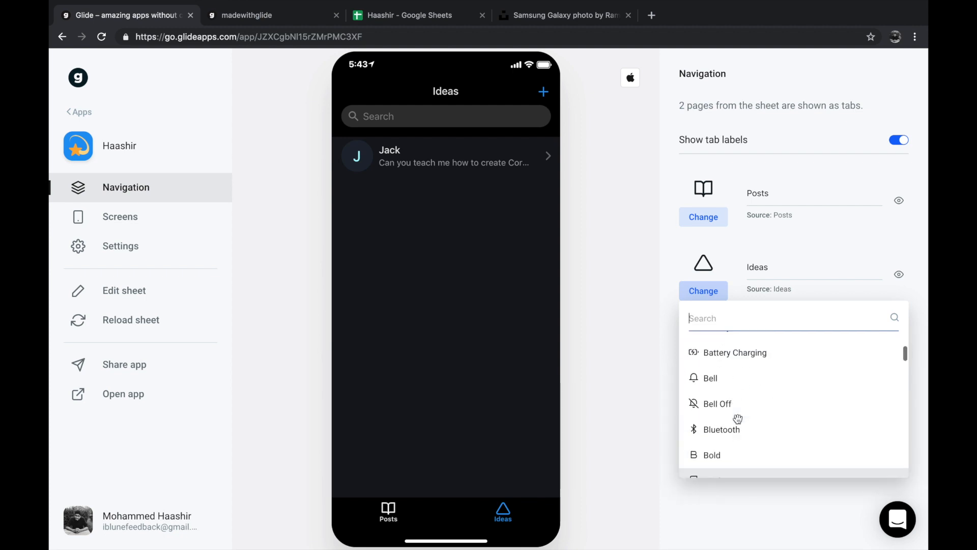
{"action": "scroll", "coordinate": [738, 417], "scroll_direction": "up", "scroll_amount": 3}
{"action": "left_click", "coordinate": [738, 417]}
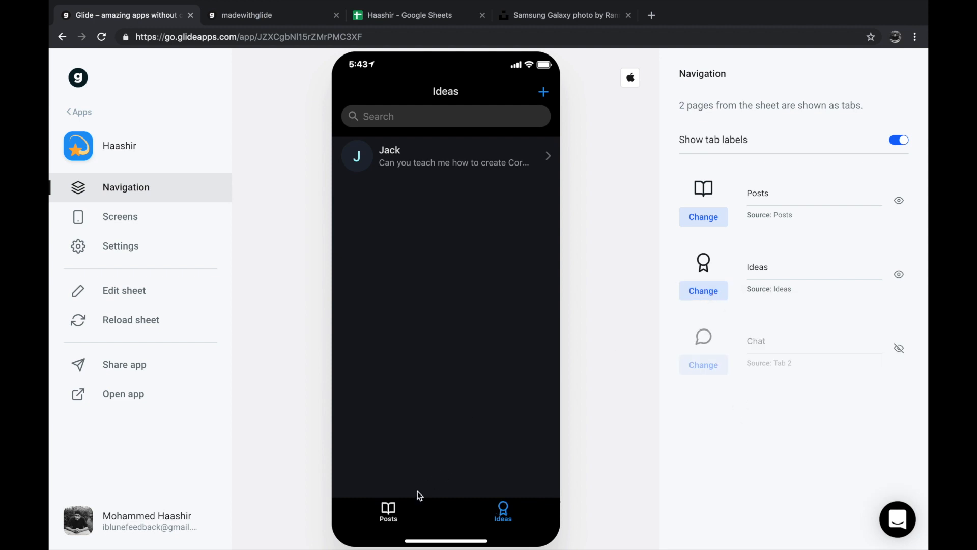
- Check the Posts tab and the detail screen of the "How to create an app" post in the preview
{"action": "left_click", "coordinate": [391, 525]}
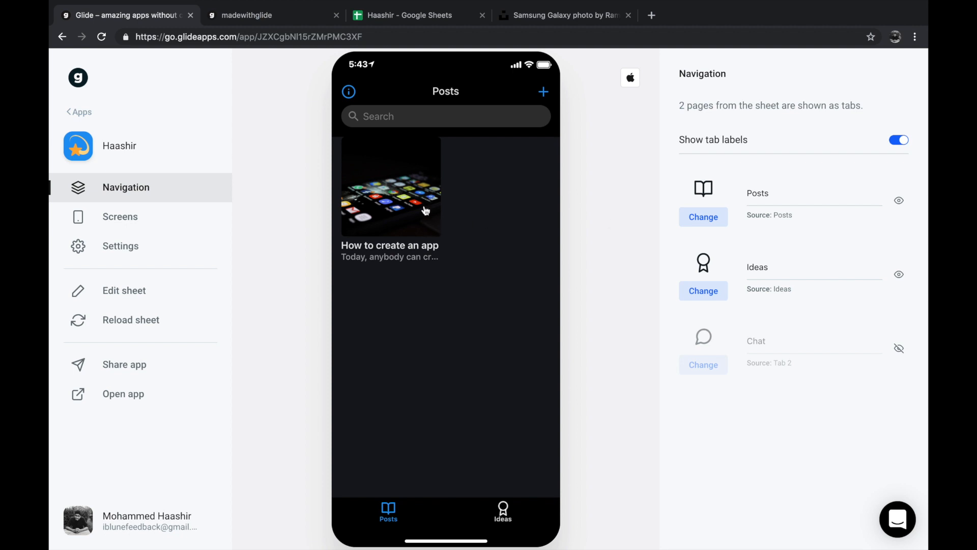
{"action": "left_click", "coordinate": [425, 173]}
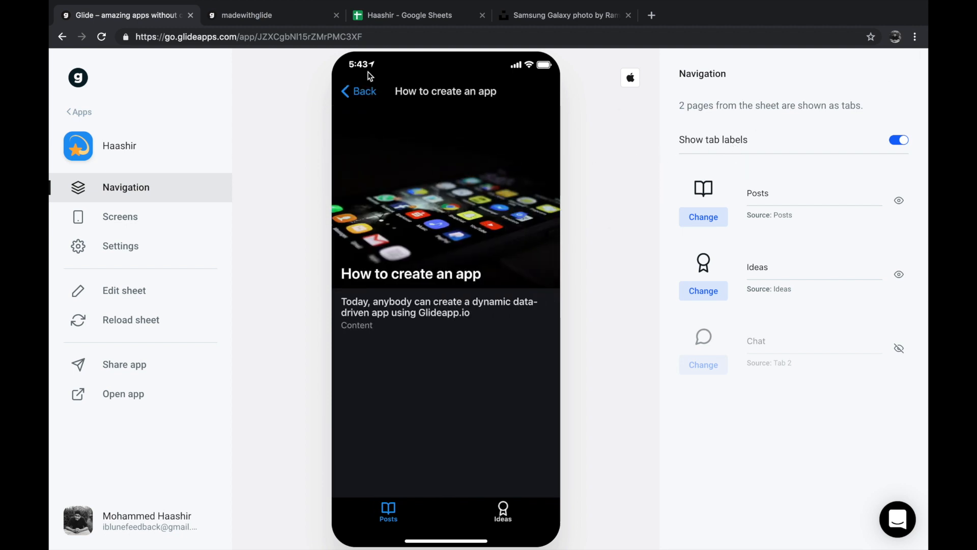
{"action": "left_click", "coordinate": [338, 93]}
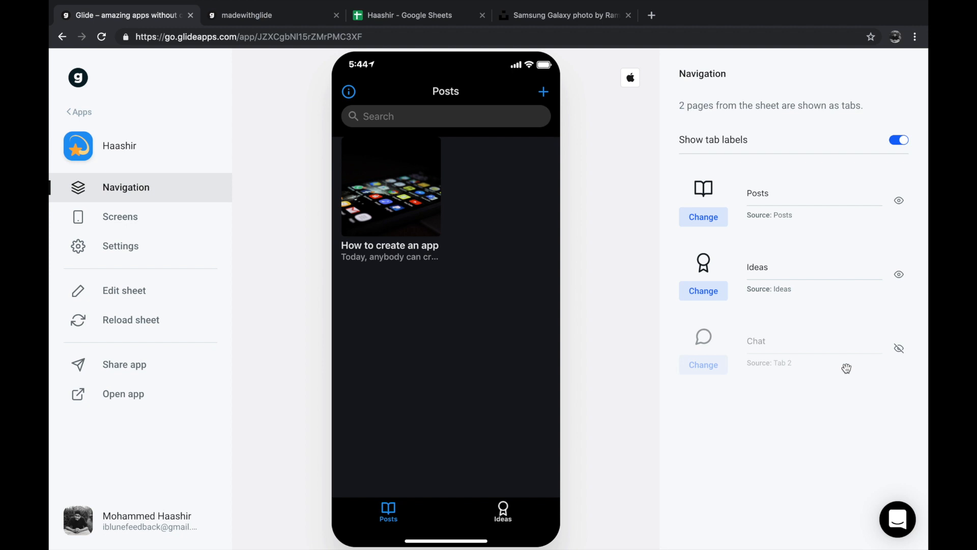
- Make the Chat tab visible in the navigation and check its new message screen and the other tabs in the preview
{"action": "left_click", "coordinate": [899, 348]}
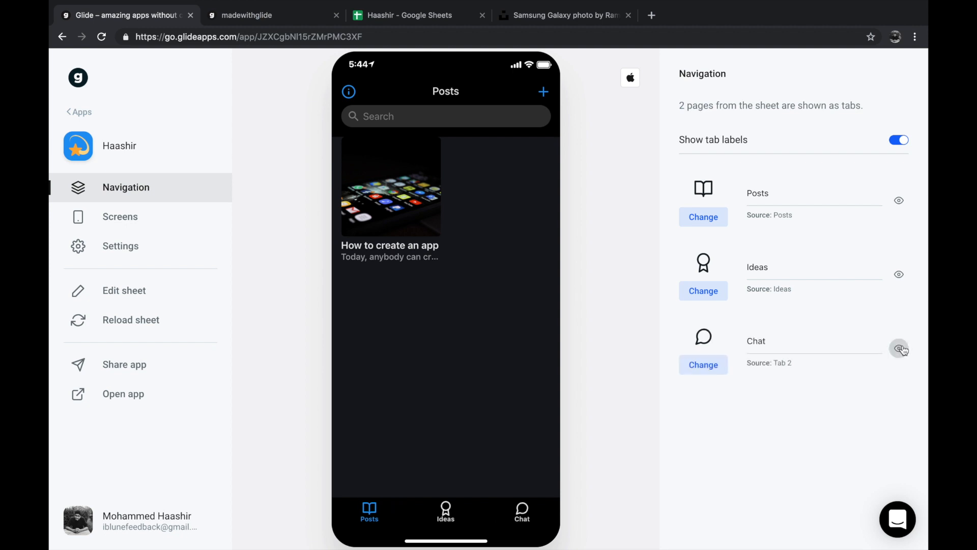
{"action": "left_click", "coordinate": [517, 509]}
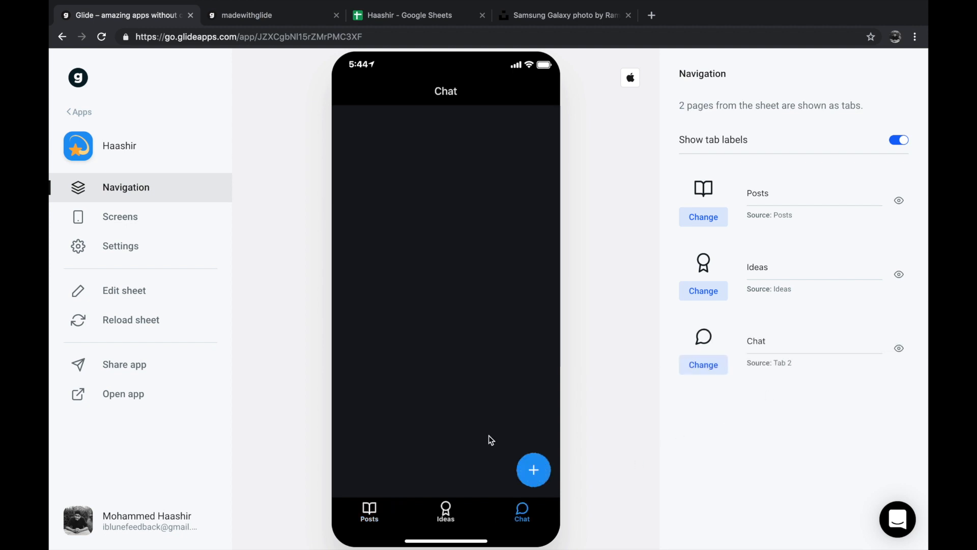
{"action": "left_click", "coordinate": [532, 471]}
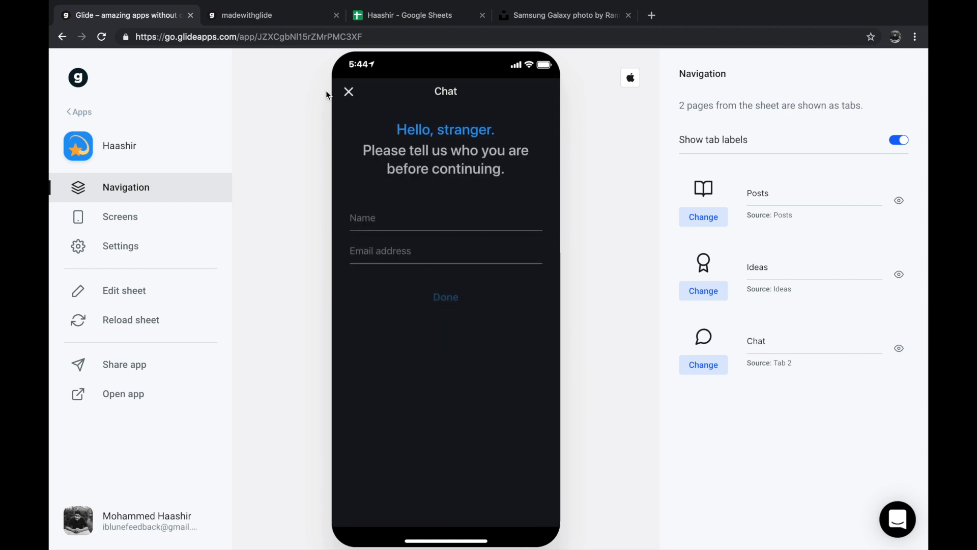
{"action": "left_click", "coordinate": [340, 92]}
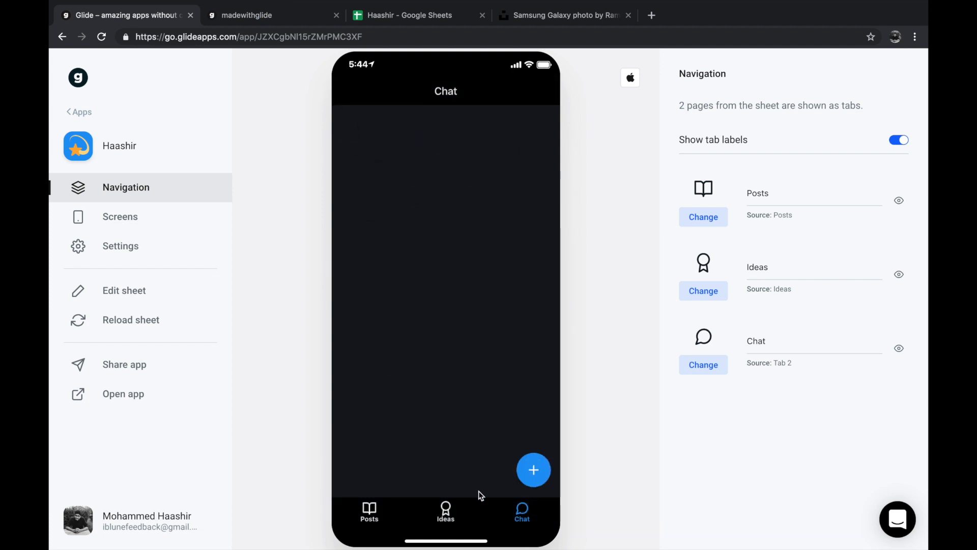
{"action": "left_click", "coordinate": [457, 512]}
{"action": "left_click", "coordinate": [368, 515]}
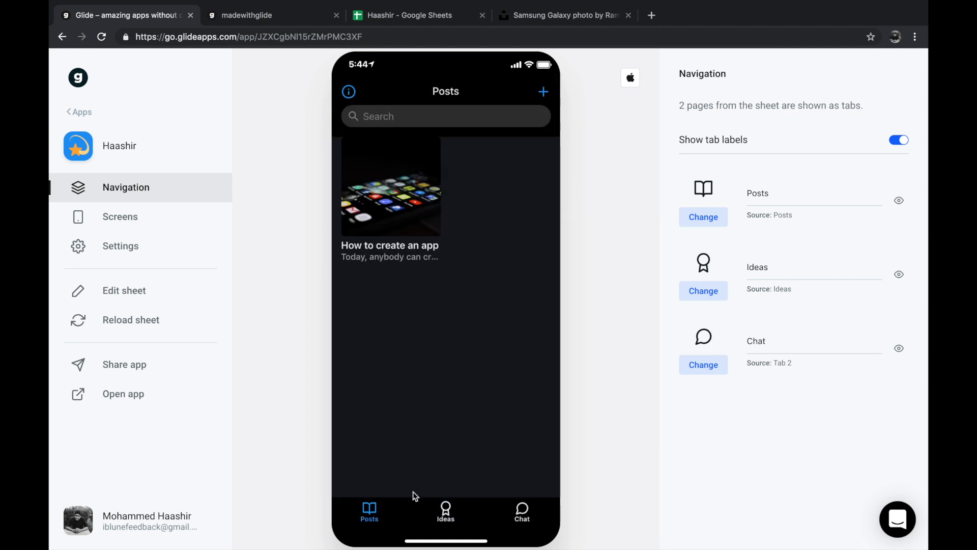
- Add a Button component to the submitted idea's detail screen and set its data to the Idea column
{"action": "left_click", "coordinate": [451, 509]}
{"action": "left_click", "coordinate": [402, 150]}
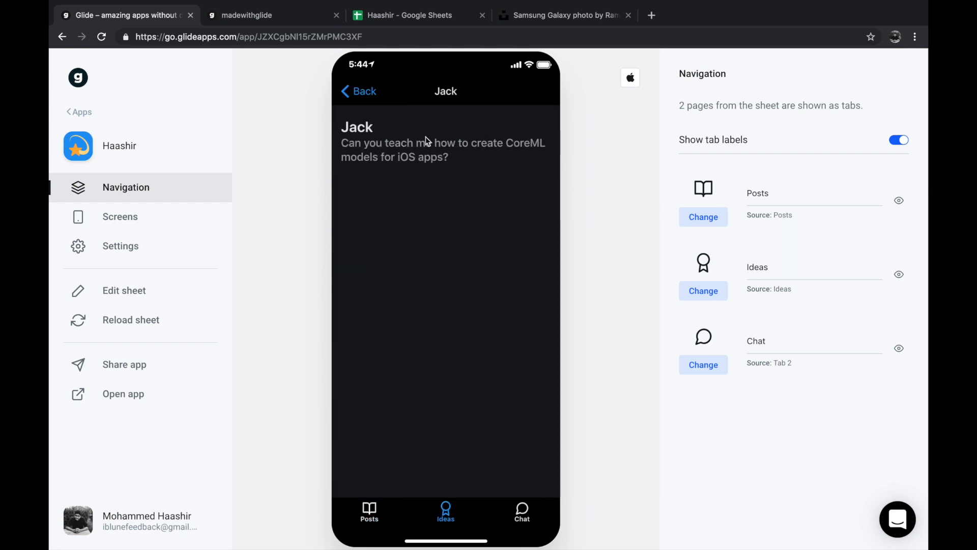
{"action": "left_click", "coordinate": [134, 221]}
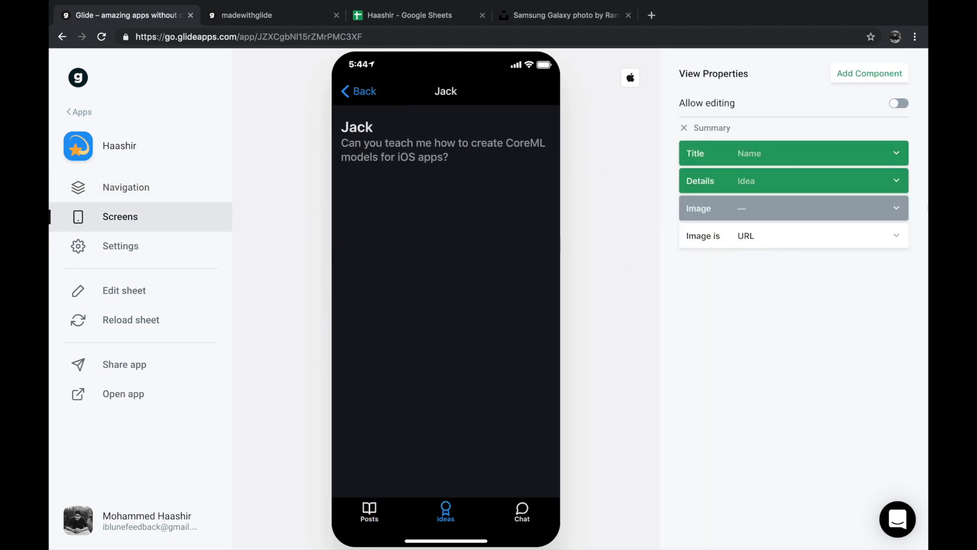
{"action": "left_click", "coordinate": [900, 74]}
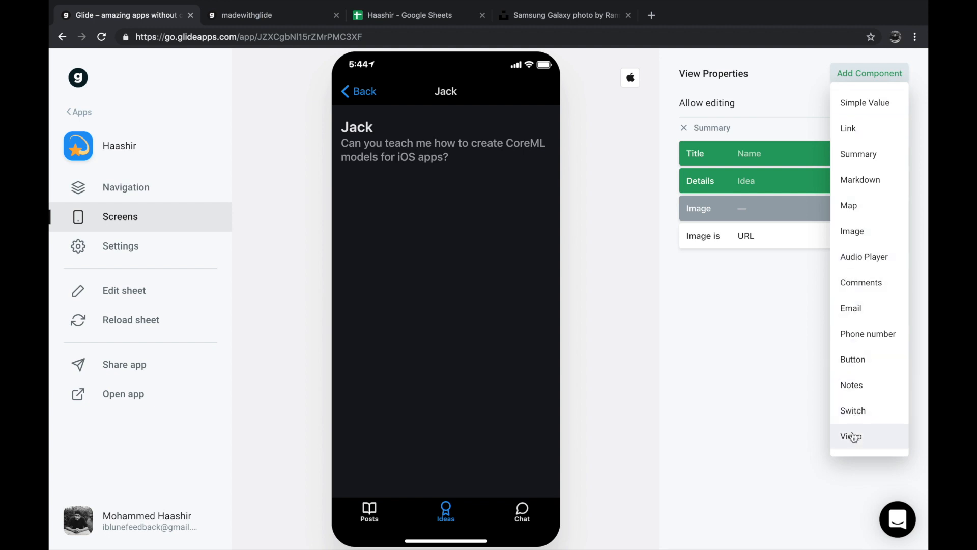
{"action": "left_click", "coordinate": [874, 358]}
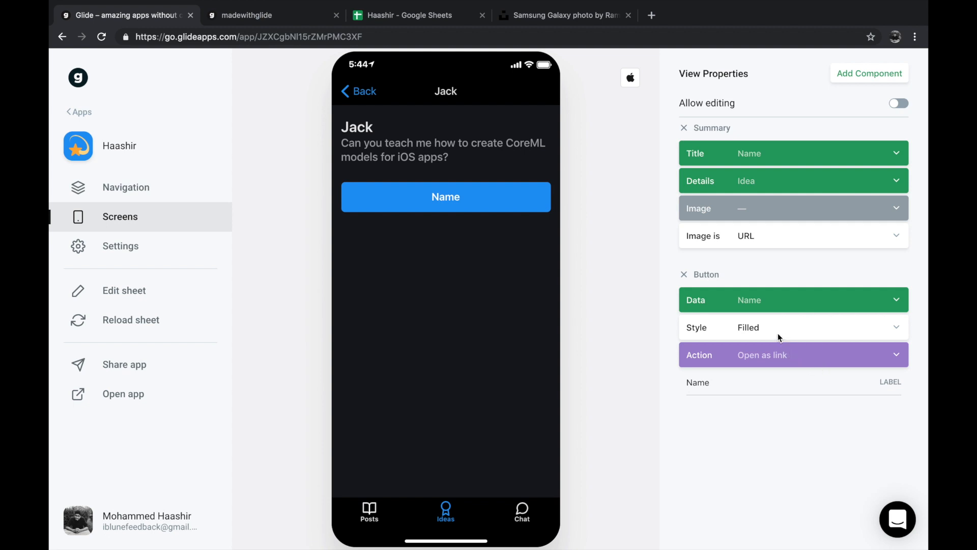
{"action": "left_click", "coordinate": [763, 301]}
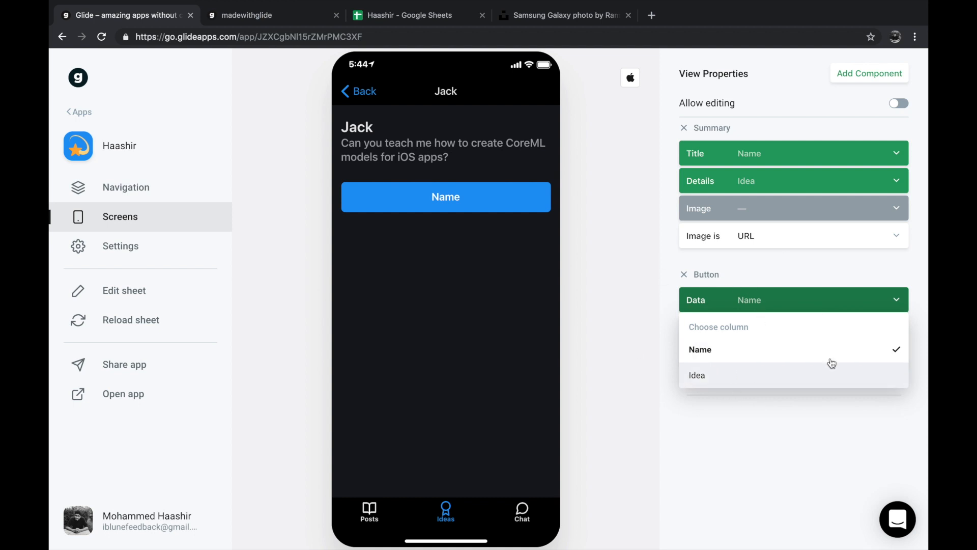
{"action": "left_click", "coordinate": [736, 378]}
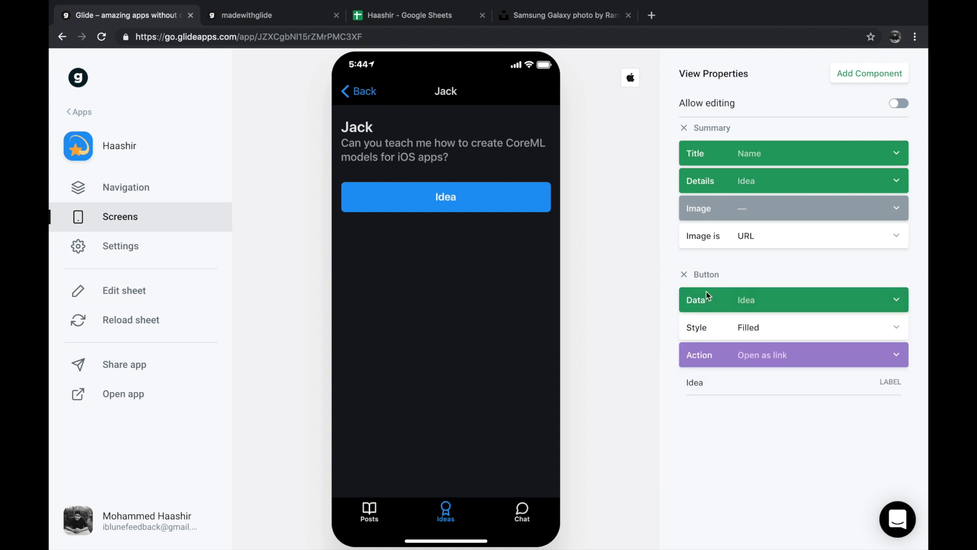
- Try the Simple style on the idea's Button component, look at its action and data options, and remove the component
{"action": "left_click", "coordinate": [739, 329]}
{"action": "left_click", "coordinate": [701, 459]}
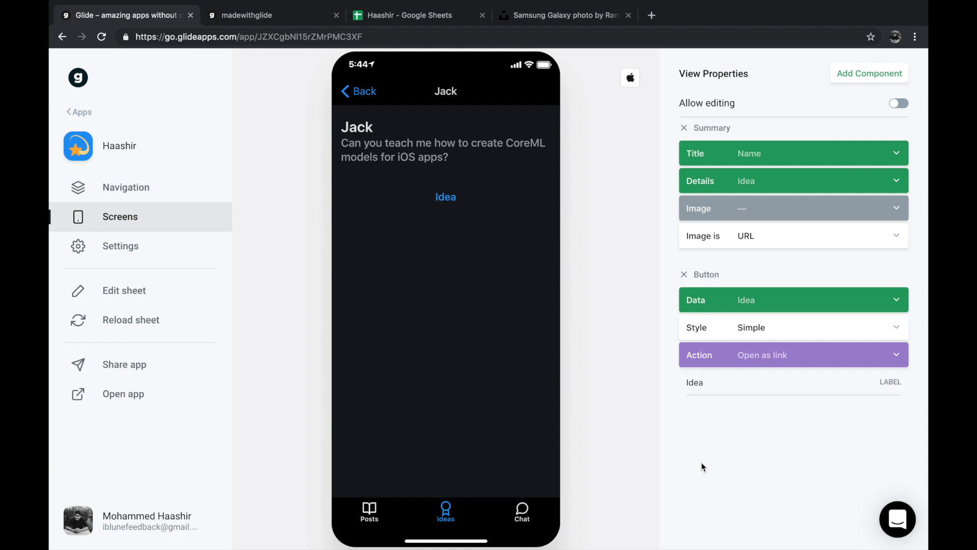
{"action": "left_click", "coordinate": [759, 356]}
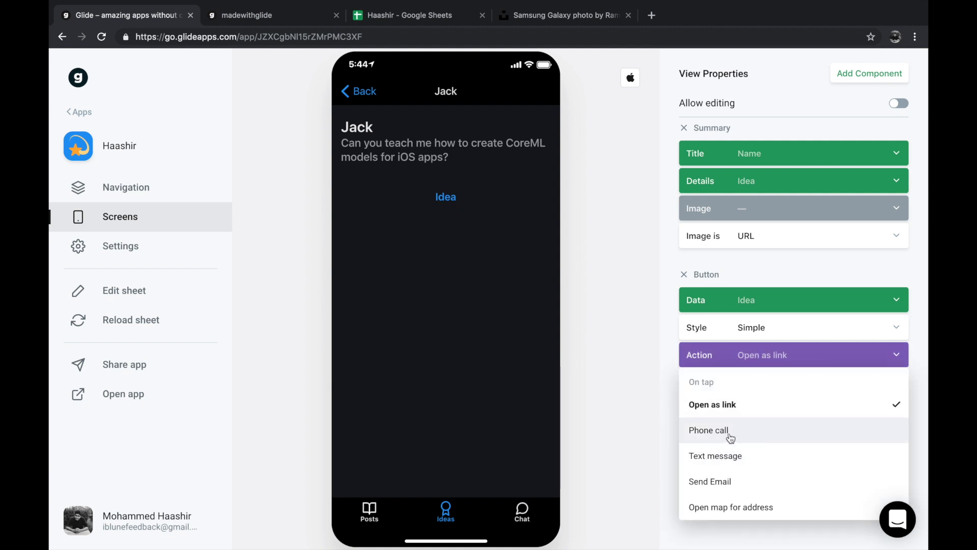
{"action": "left_click", "coordinate": [751, 305]}
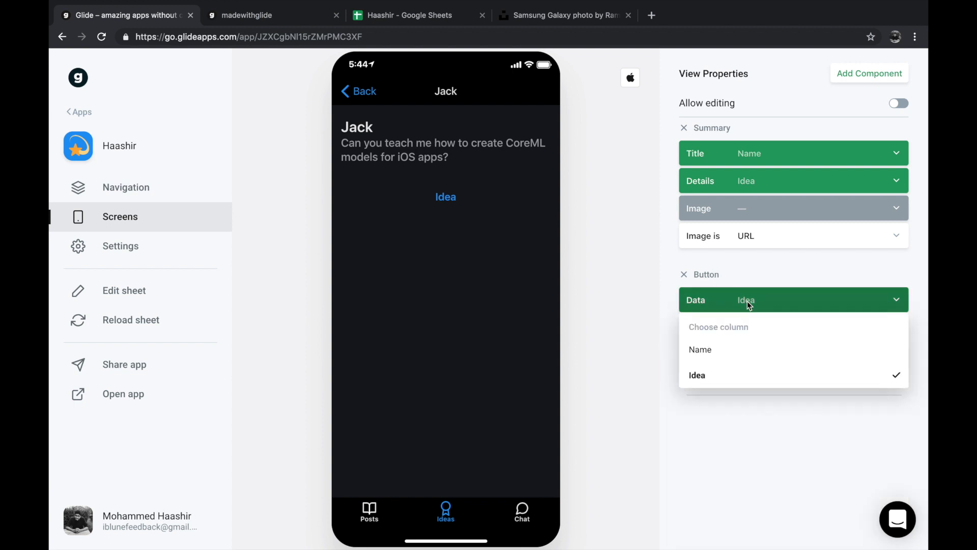
{"action": "left_click", "coordinate": [684, 275]}
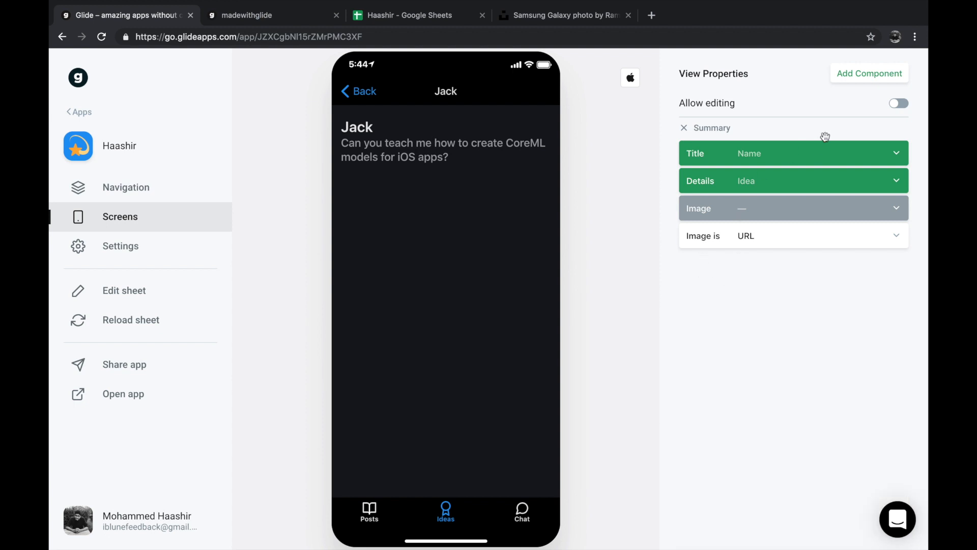
- Allow editing on the submitted idea's detail screen and check its edit form in the preview
{"action": "left_click", "coordinate": [895, 104]}
{"action": "left_click", "coordinate": [543, 92]}
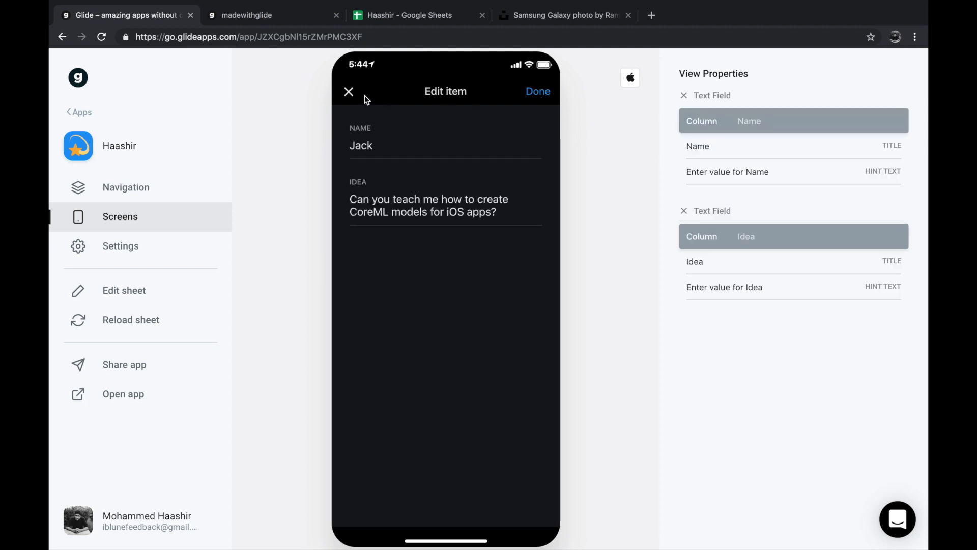
{"action": "left_click", "coordinate": [351, 94]}
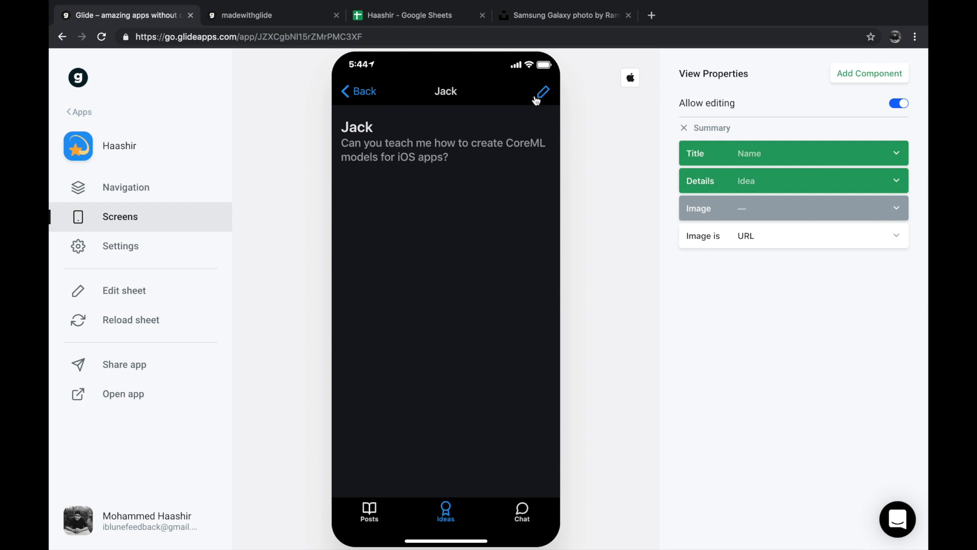
- Add a Comments component to the submitted idea's detail screen
{"action": "left_click", "coordinate": [868, 84]}
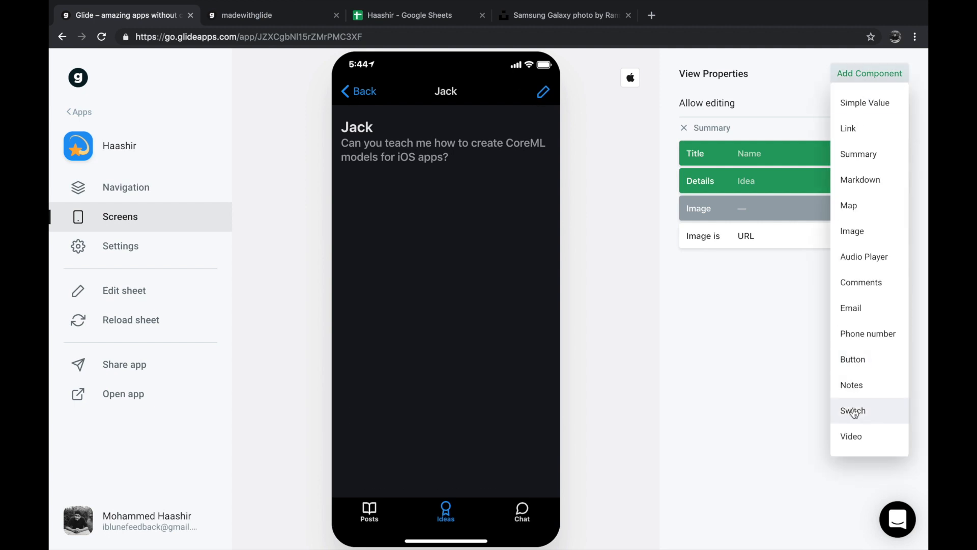
{"action": "left_click", "coordinate": [865, 285]}
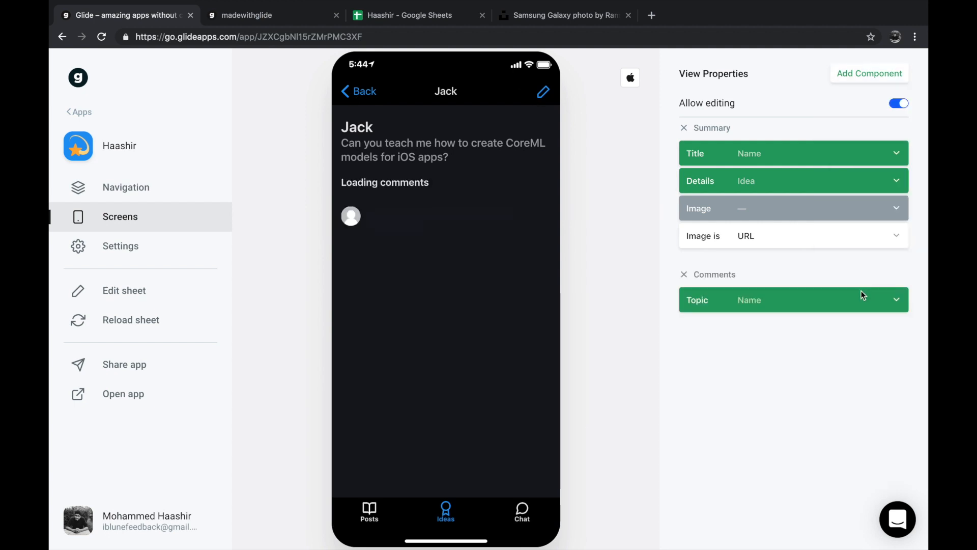
- Add a Comments component to the detail screen of the "How to create an app" post
{"action": "left_click", "coordinate": [369, 514]}
{"action": "left_click", "coordinate": [388, 223]}
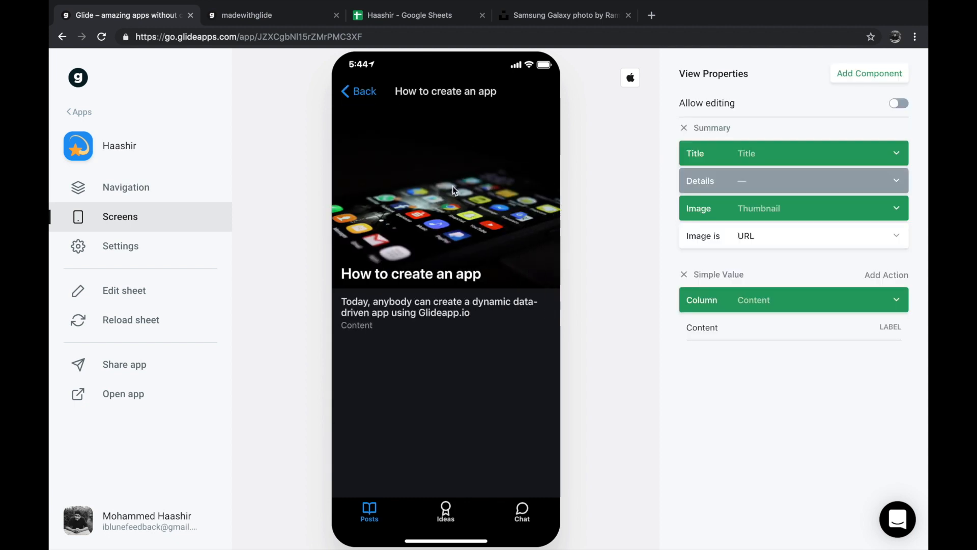
{"action": "left_click", "coordinate": [871, 74]}
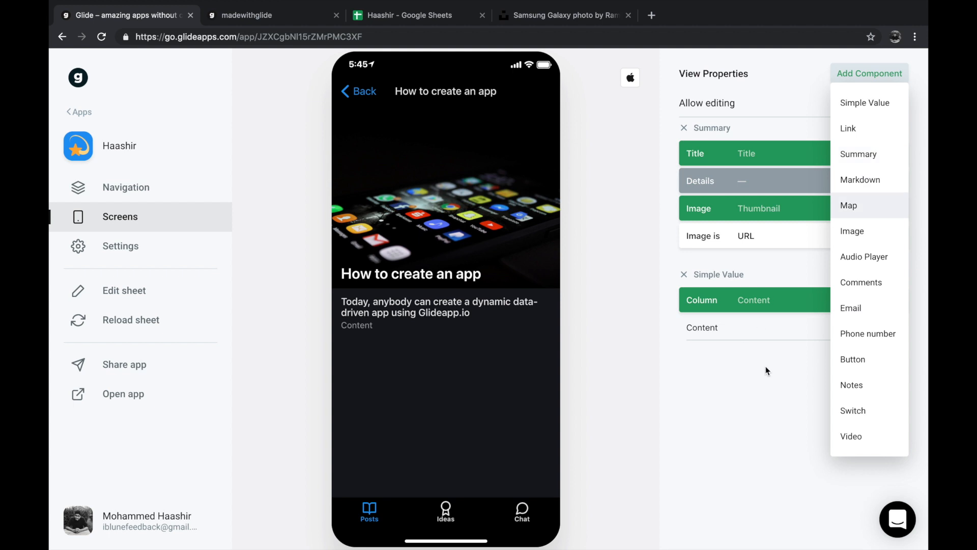
{"action": "left_click", "coordinate": [867, 283]}
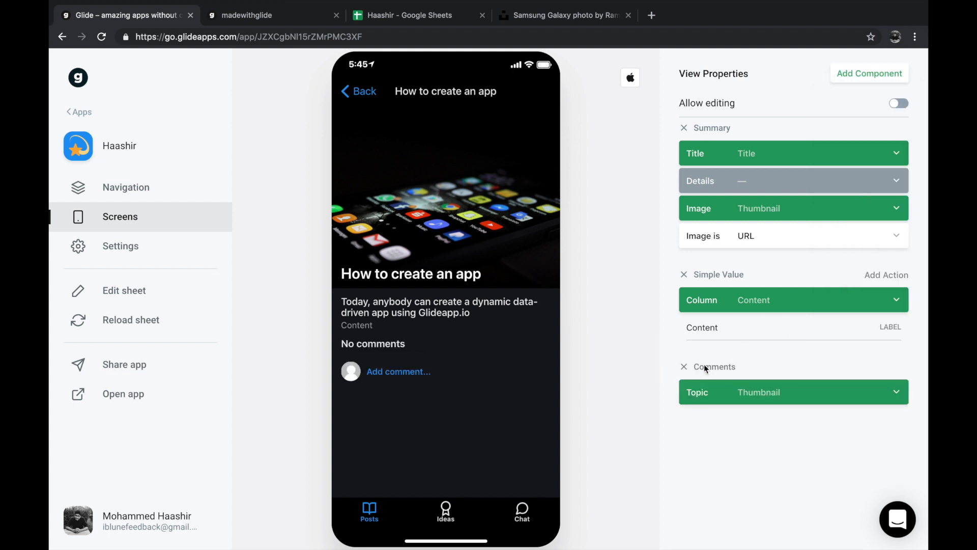
- Try an Audio Player component on the post's detail screen and remove it again
{"action": "left_click", "coordinate": [865, 74]}
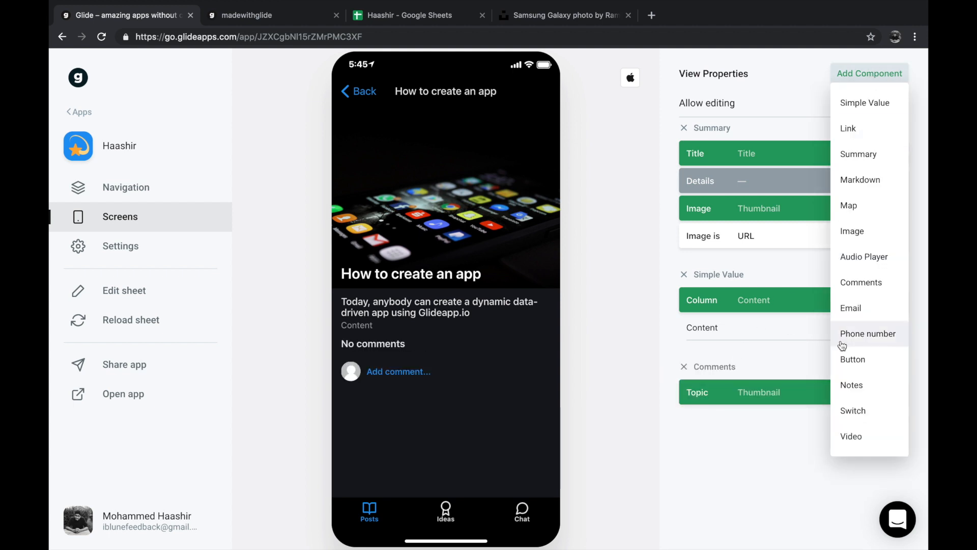
{"action": "left_click", "coordinate": [857, 260]}
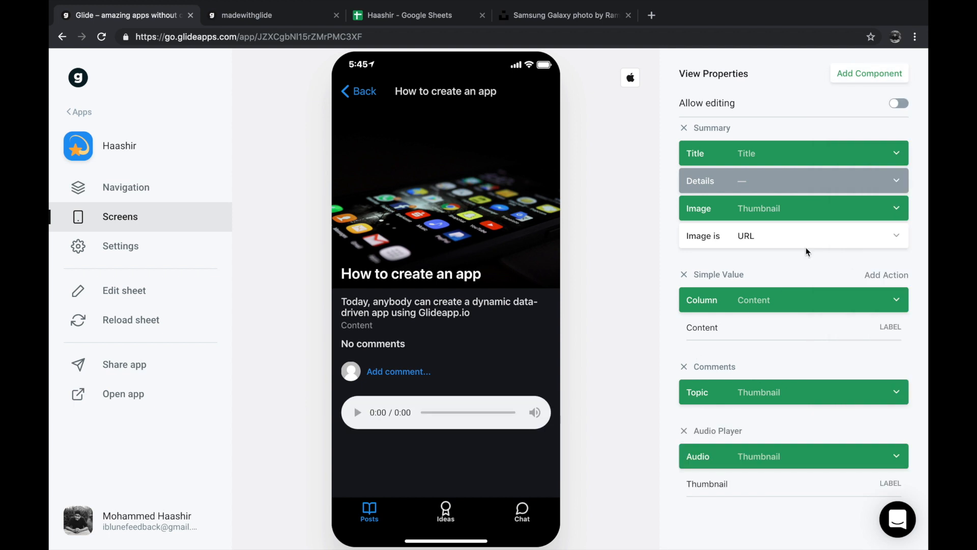
{"action": "left_click", "coordinate": [685, 431]}
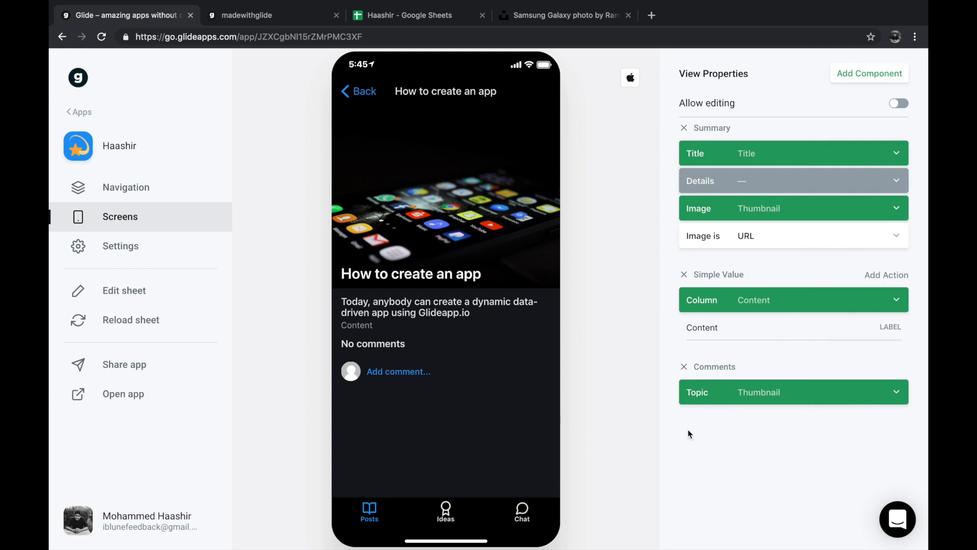